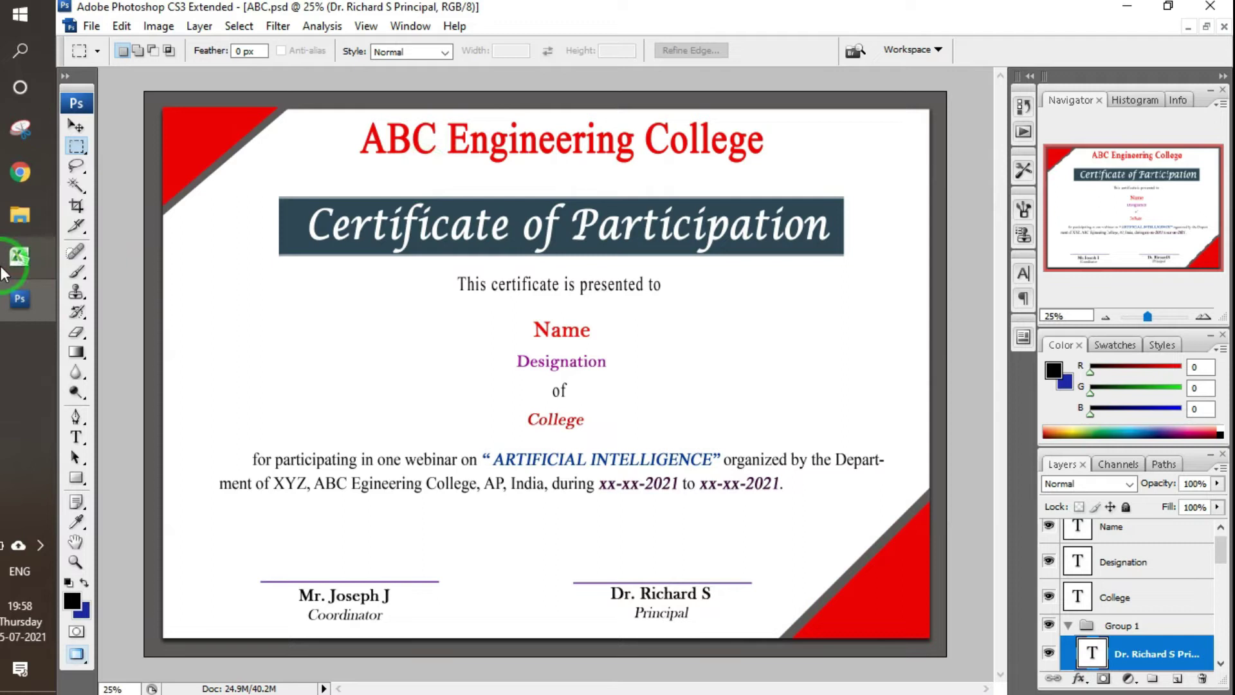
- Review the ABC.xlsx data, then open Photoshop's Image > Variables > Define dialog
{"action": "left_click", "coordinate": [84, 257]}
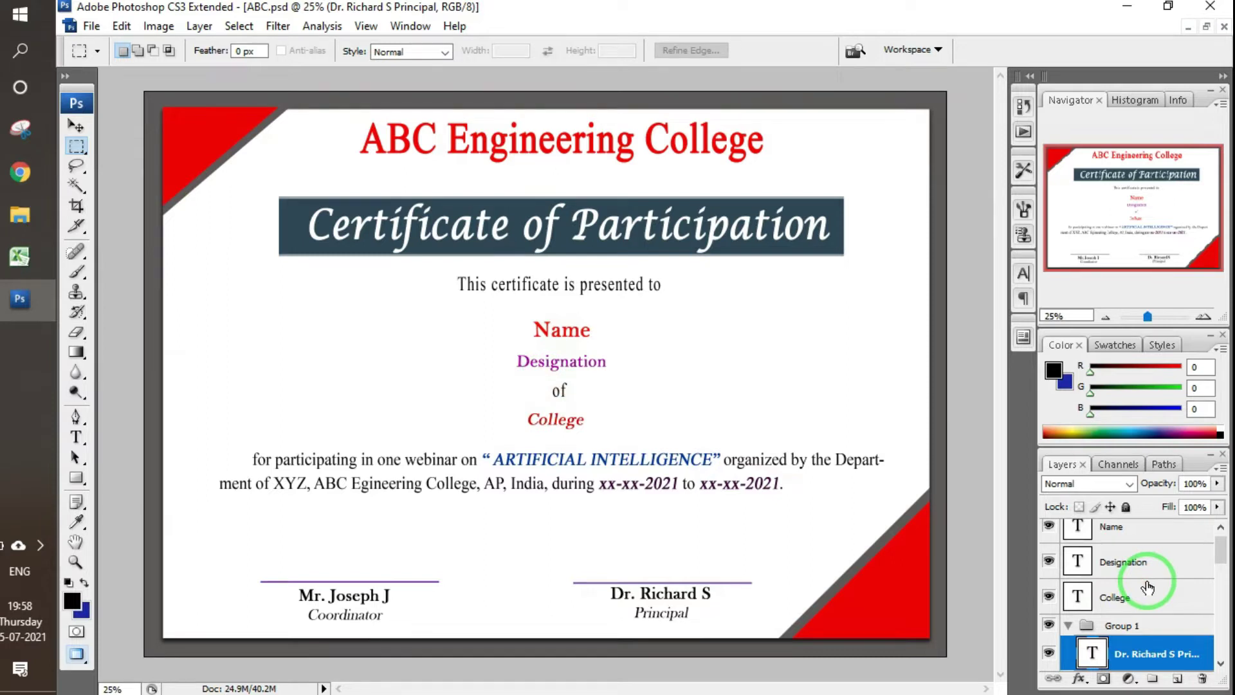
{"action": "scroll", "coordinate": [1148, 587], "scroll_direction": "up", "scroll_amount": 1}
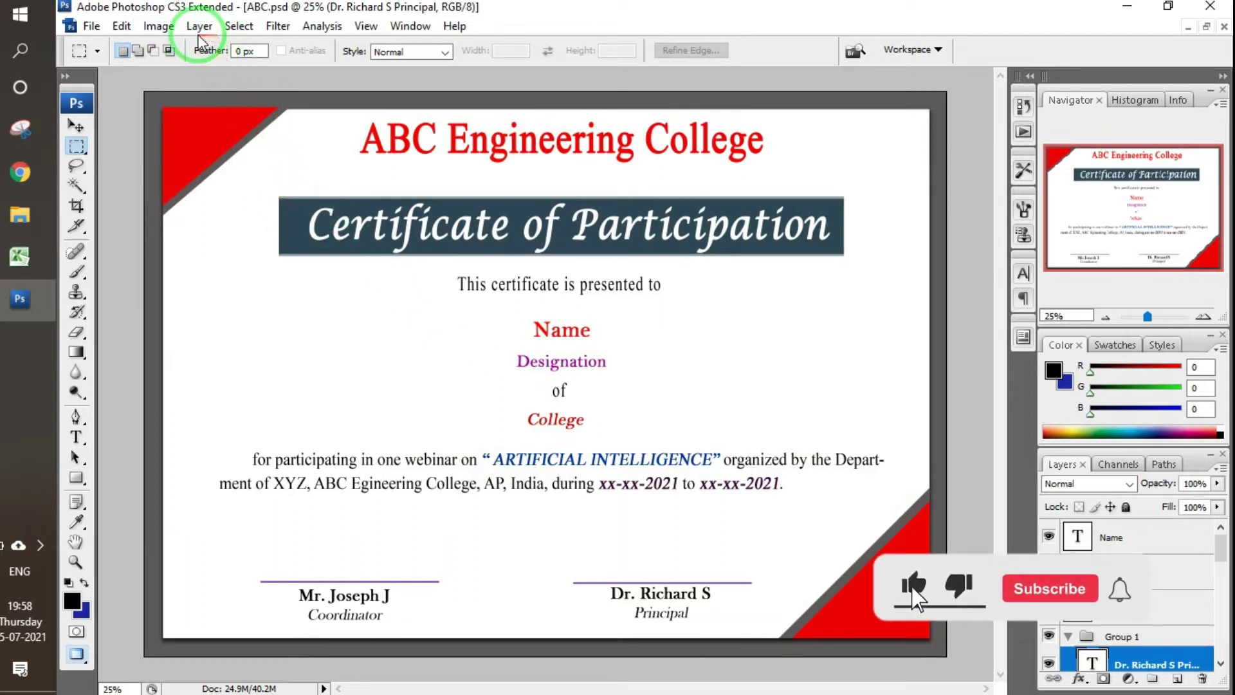
{"action": "left_click", "coordinate": [158, 26]}
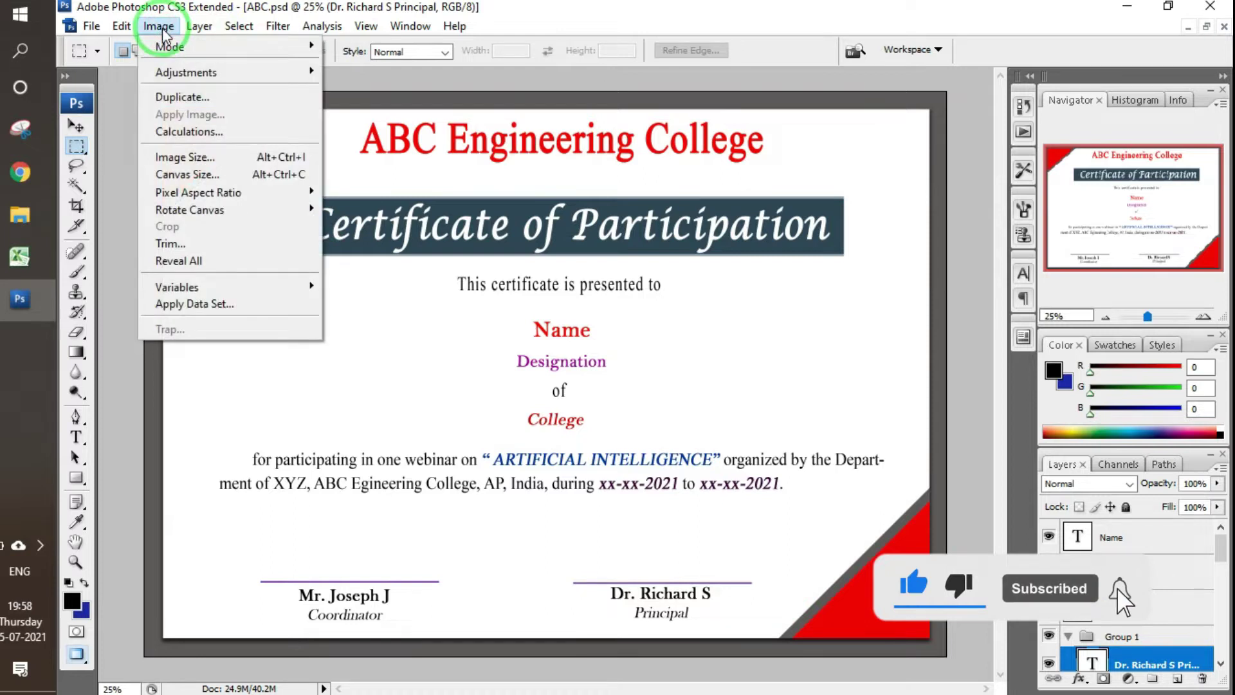
{"action": "mouse_move", "coordinate": [177, 287]}
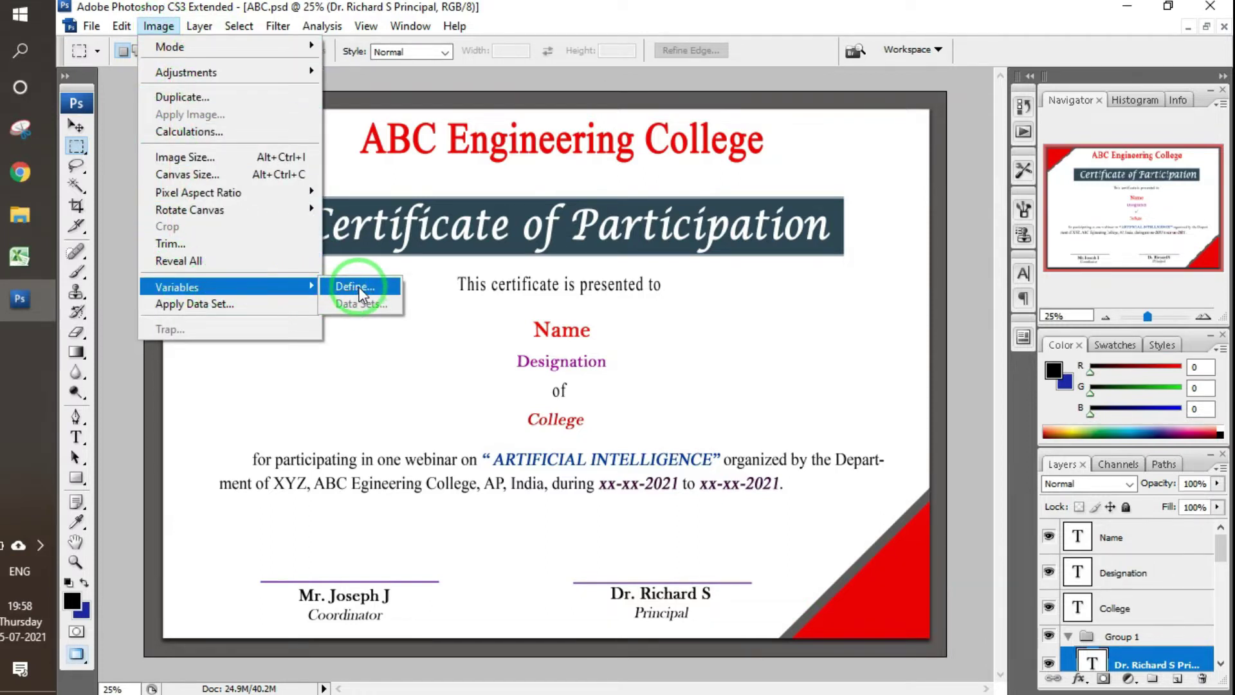
{"action": "left_click", "coordinate": [370, 288]}
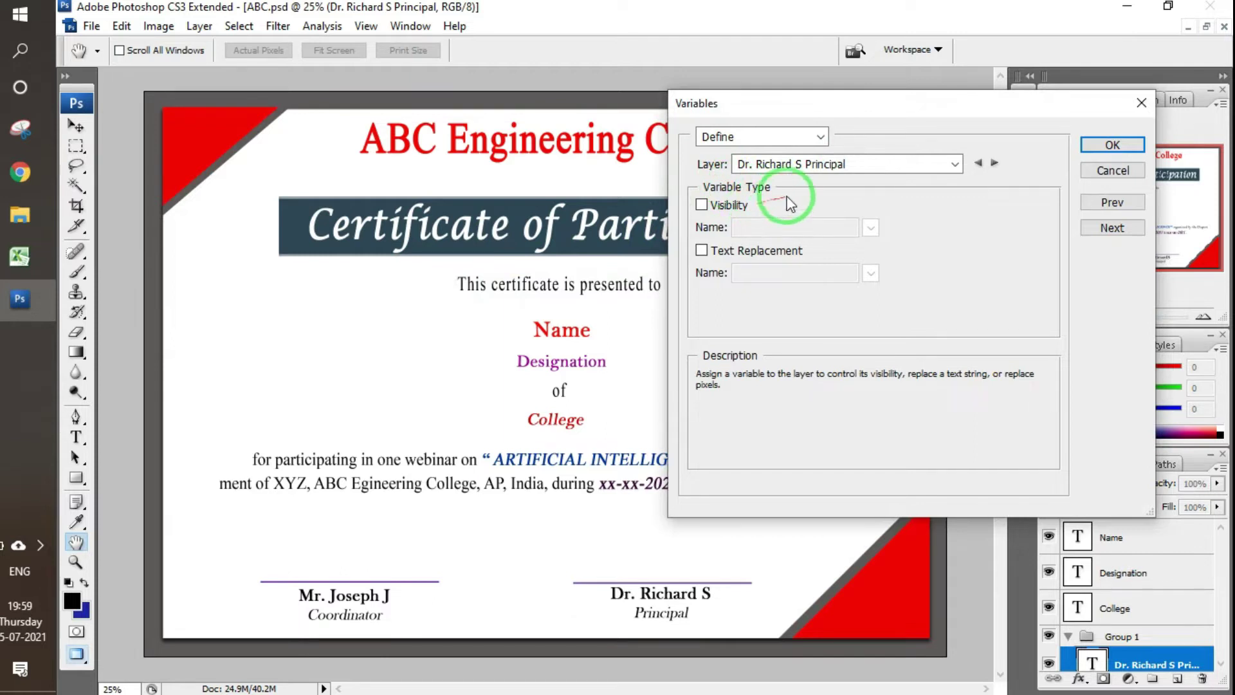
- Give the Name layer a text-replacement variable and check the spreadsheet's column headings
{"action": "left_click", "coordinate": [957, 166]}
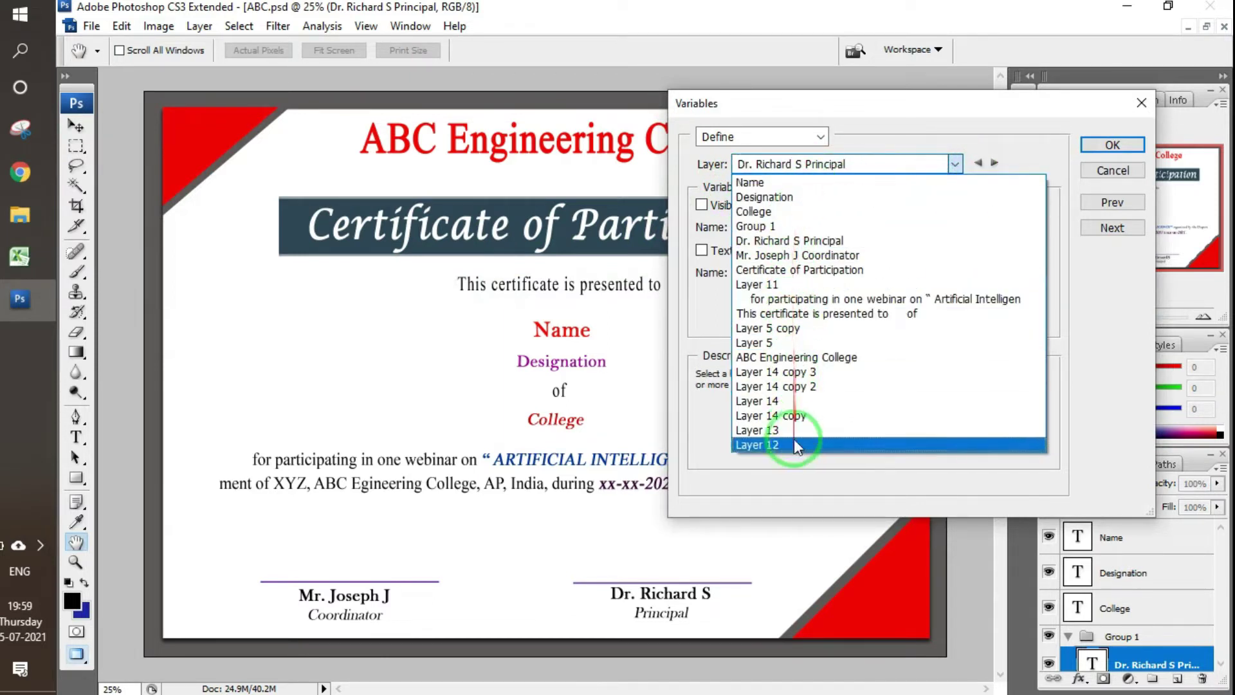
{"action": "left_click", "coordinate": [761, 186]}
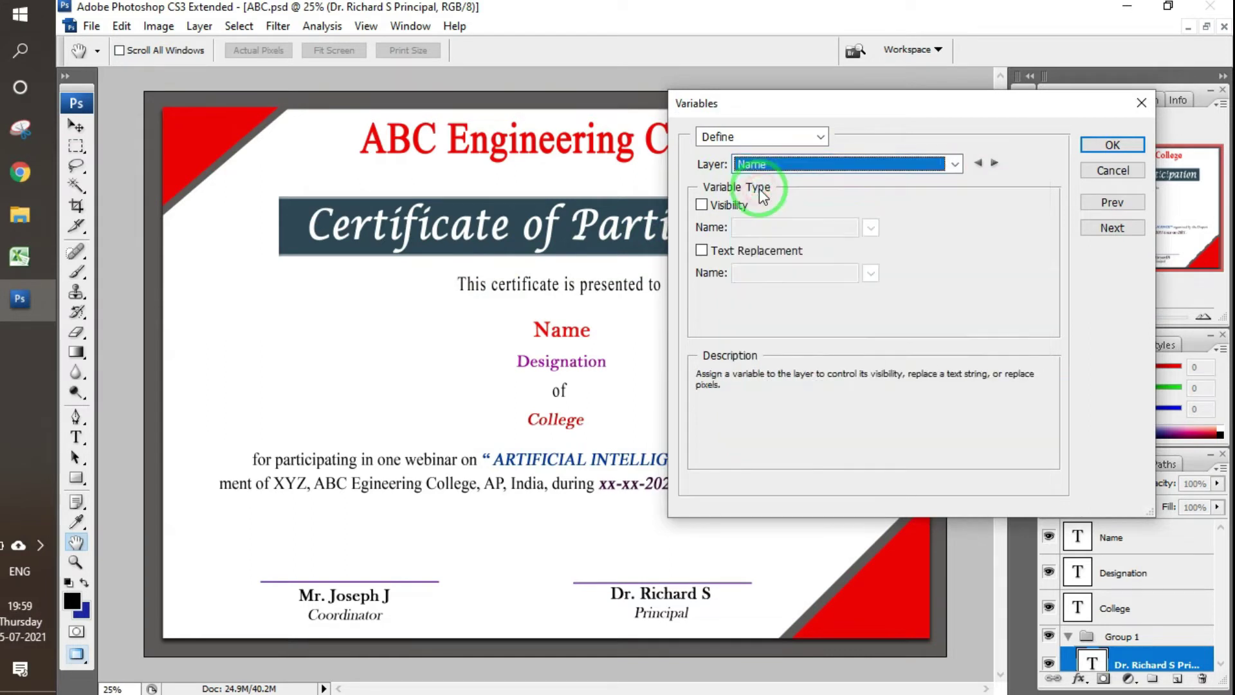
{"action": "left_click", "coordinate": [702, 251]}
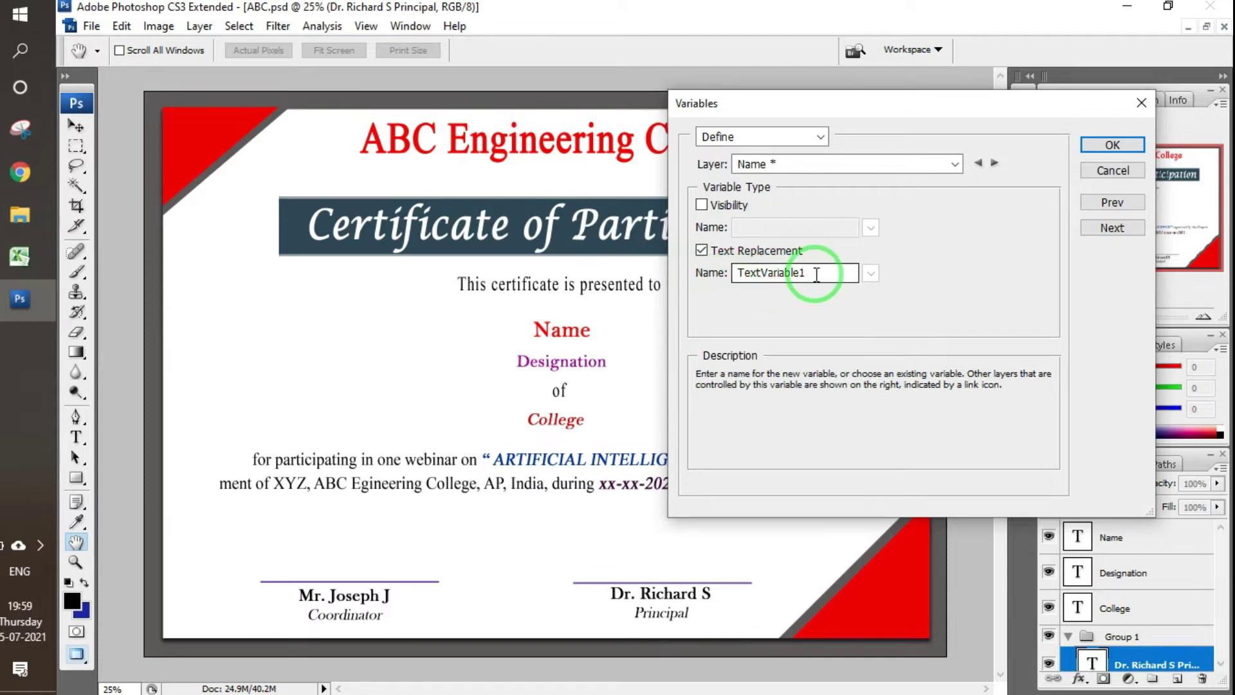
{"action": "left_click", "coordinate": [25, 261]}
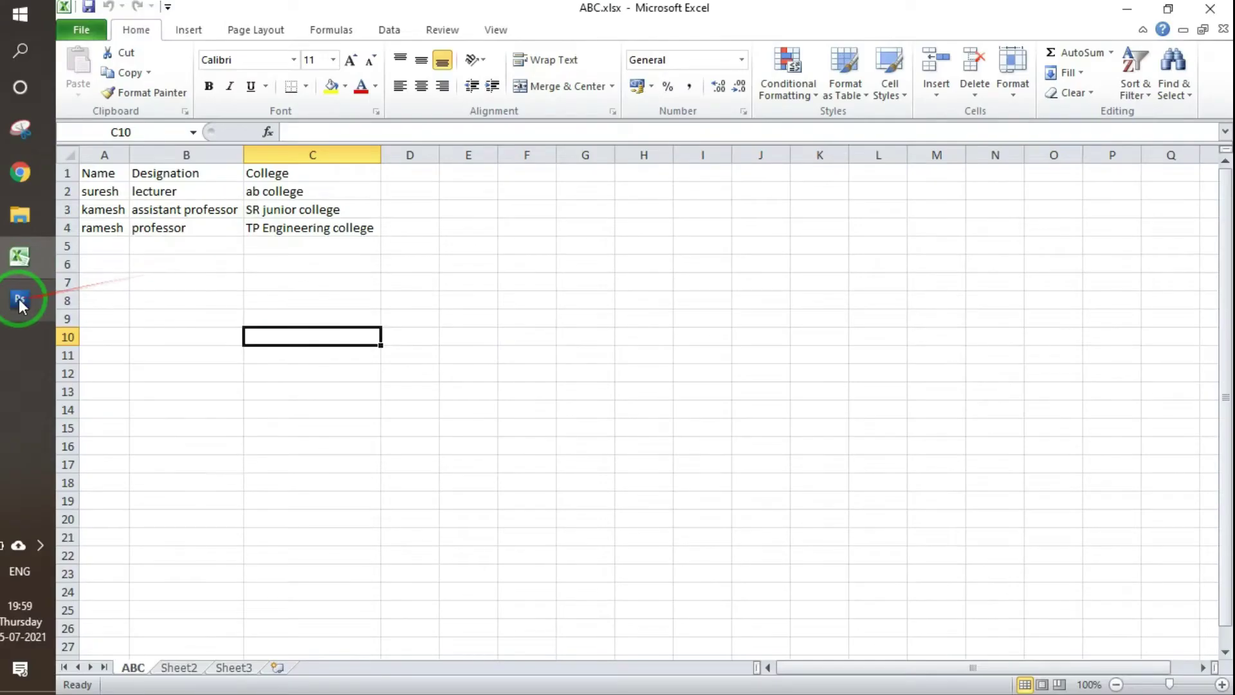
- Rename the Name layer's TextVariable1 to 'Name', matching the spreadsheet's heading
{"action": "mouse_move", "coordinate": [19, 299]}
{"action": "left_click", "coordinate": [110, 302]}
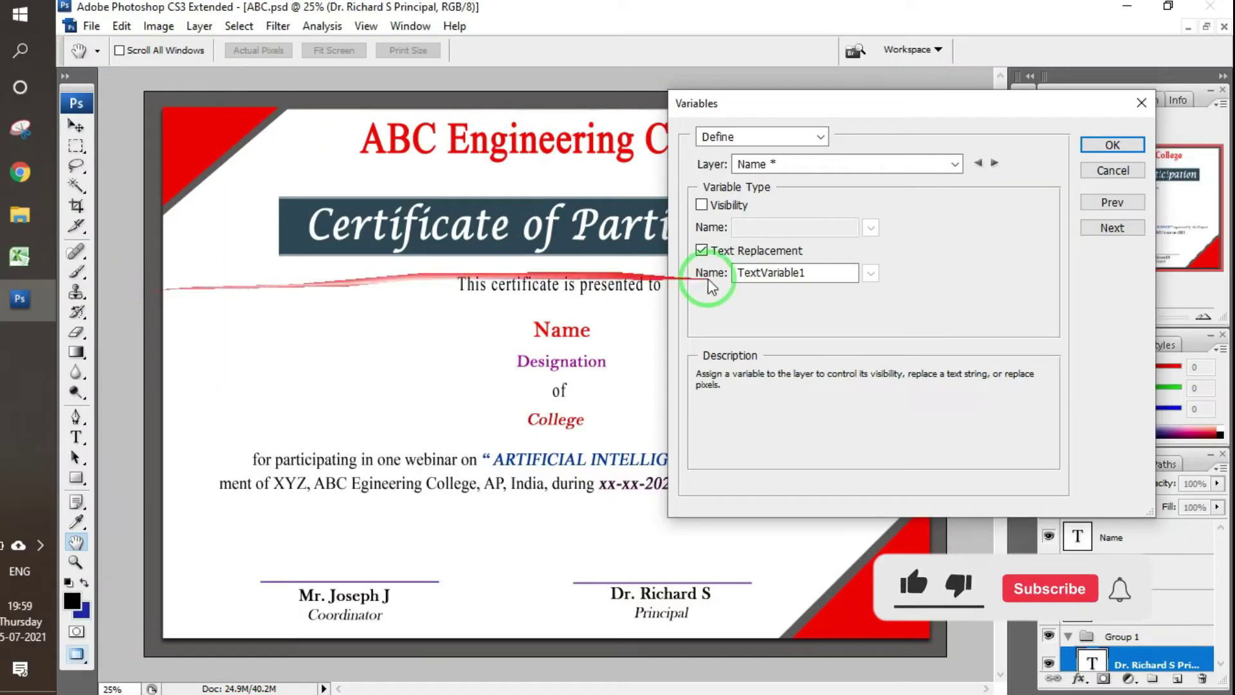
{"action": "left_click", "coordinate": [818, 272]}
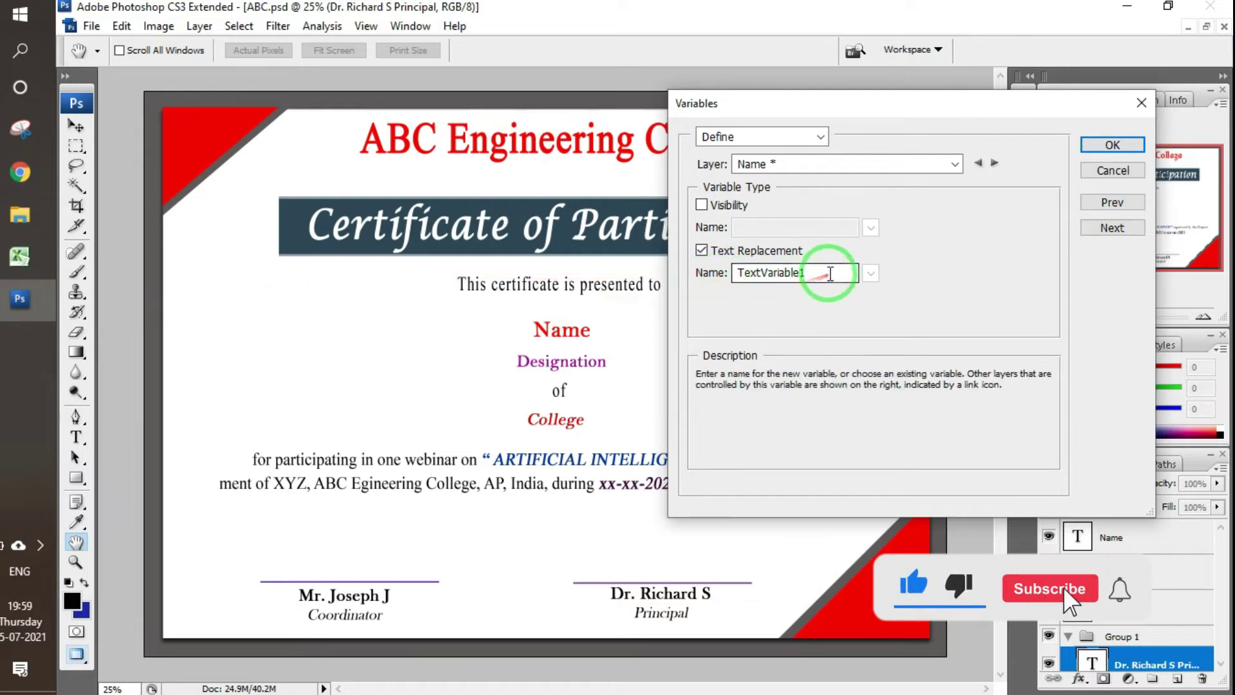
{"action": "left_click_drag", "start_coordinate": [816, 273], "coordinate": [735, 273]}
{"action": "type", "text": "Name"}
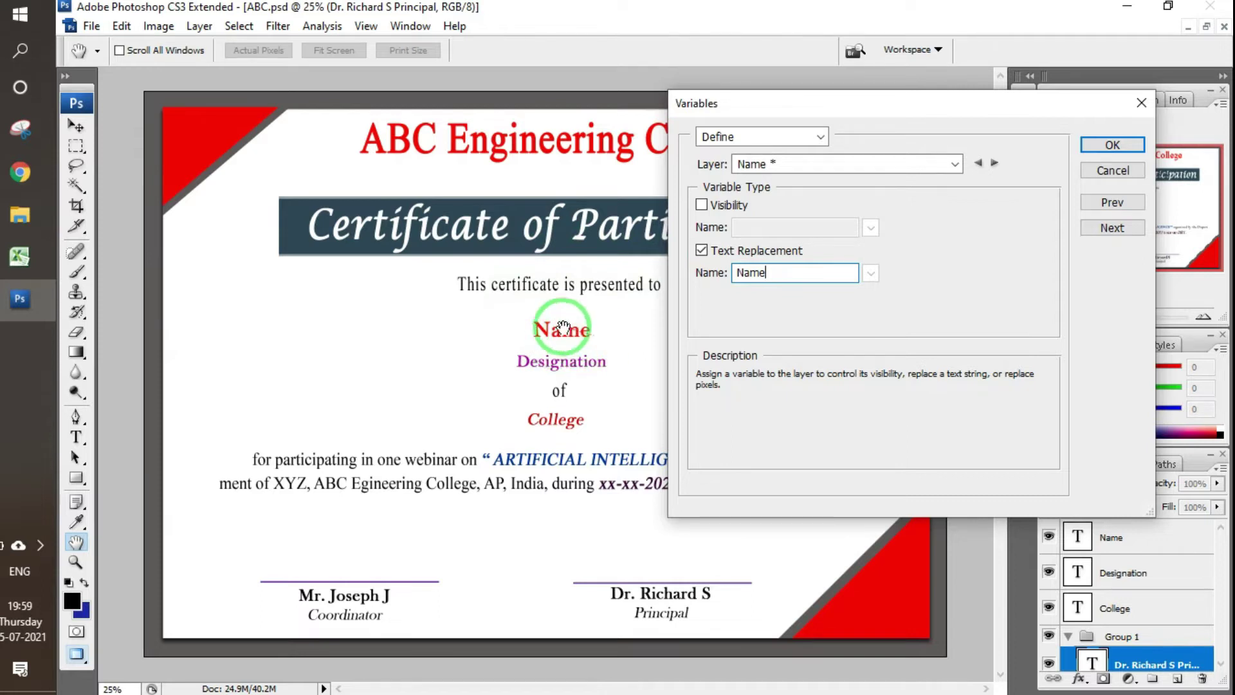
{"action": "left_click", "coordinate": [20, 256]}
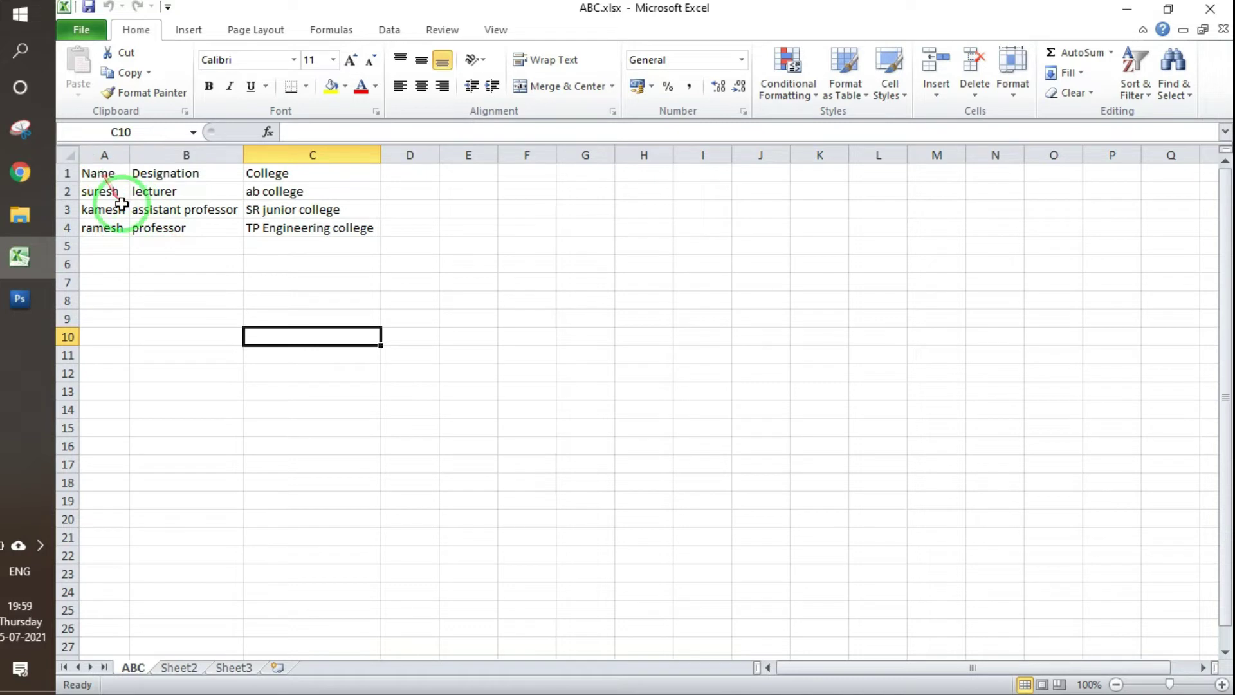
{"action": "left_click", "coordinate": [39, 293]}
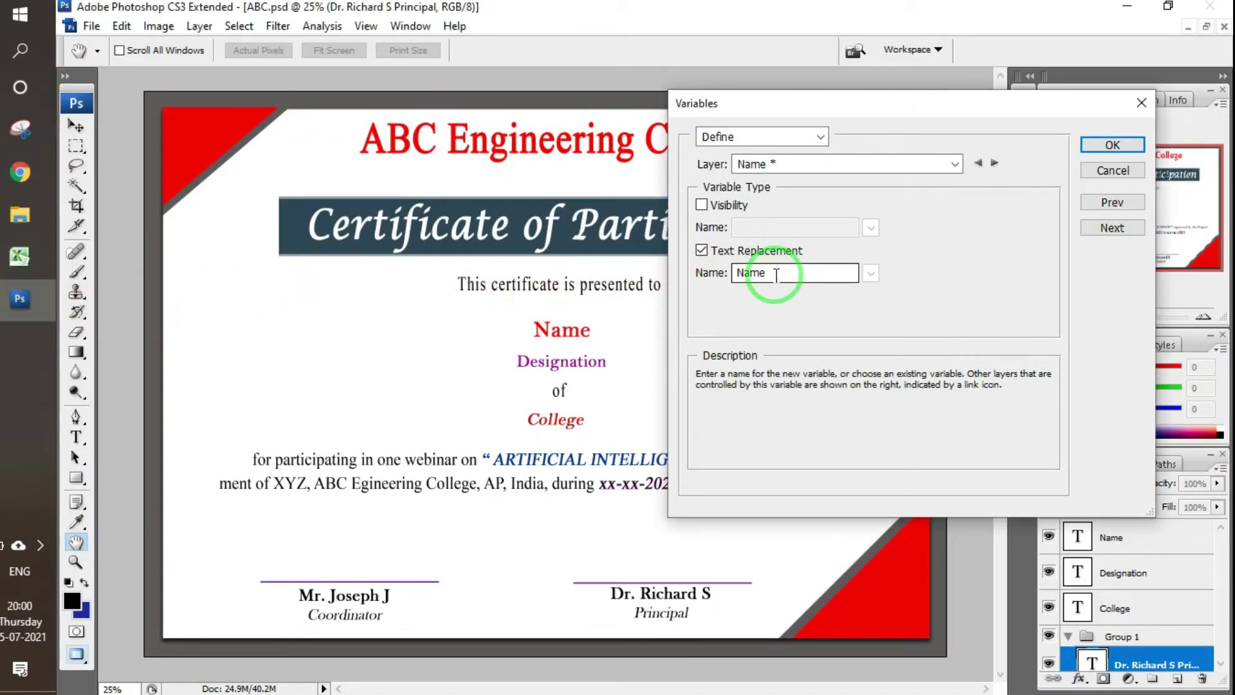
{"action": "left_click", "coordinate": [955, 163]}
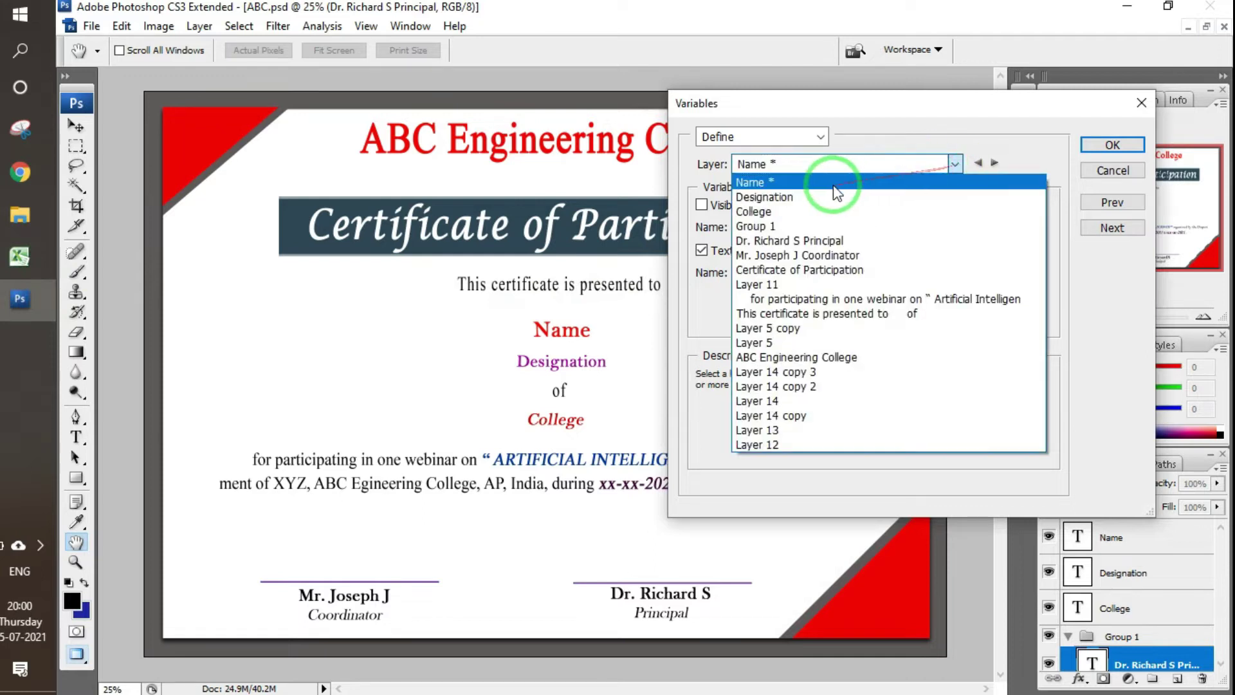
- Give the Designation layer a text-replacement variable named Designation
{"action": "left_click", "coordinate": [836, 196]}
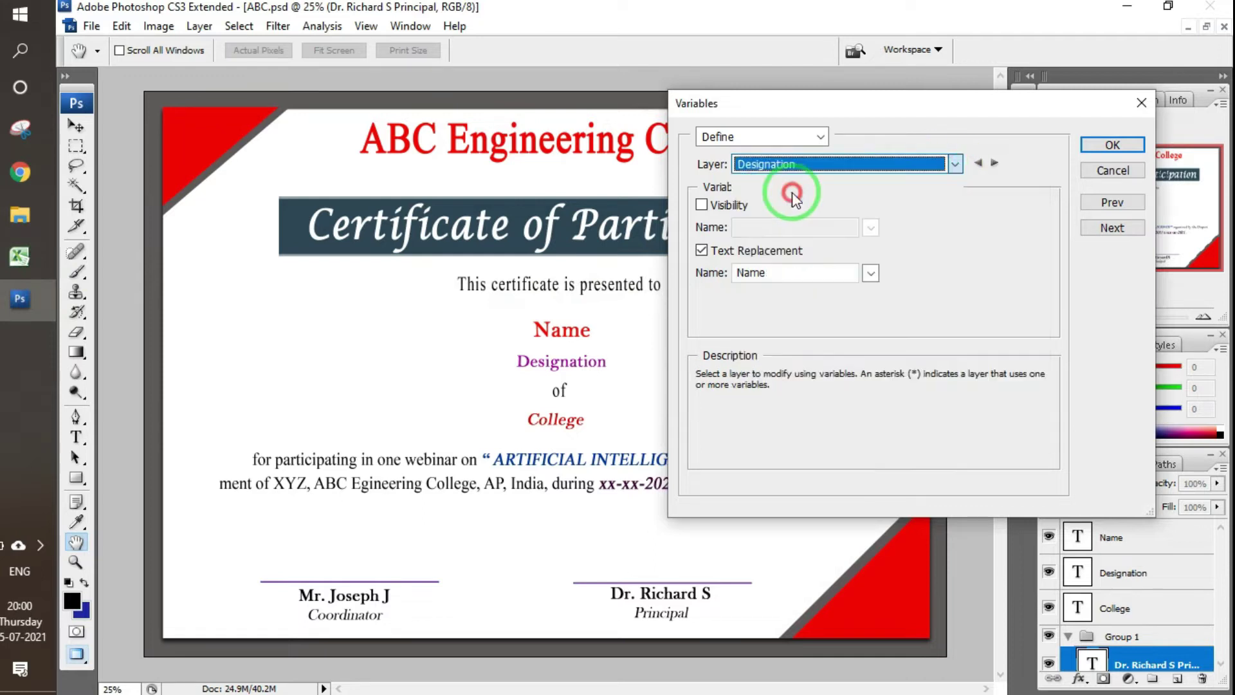
{"action": "left_click", "coordinate": [701, 250]}
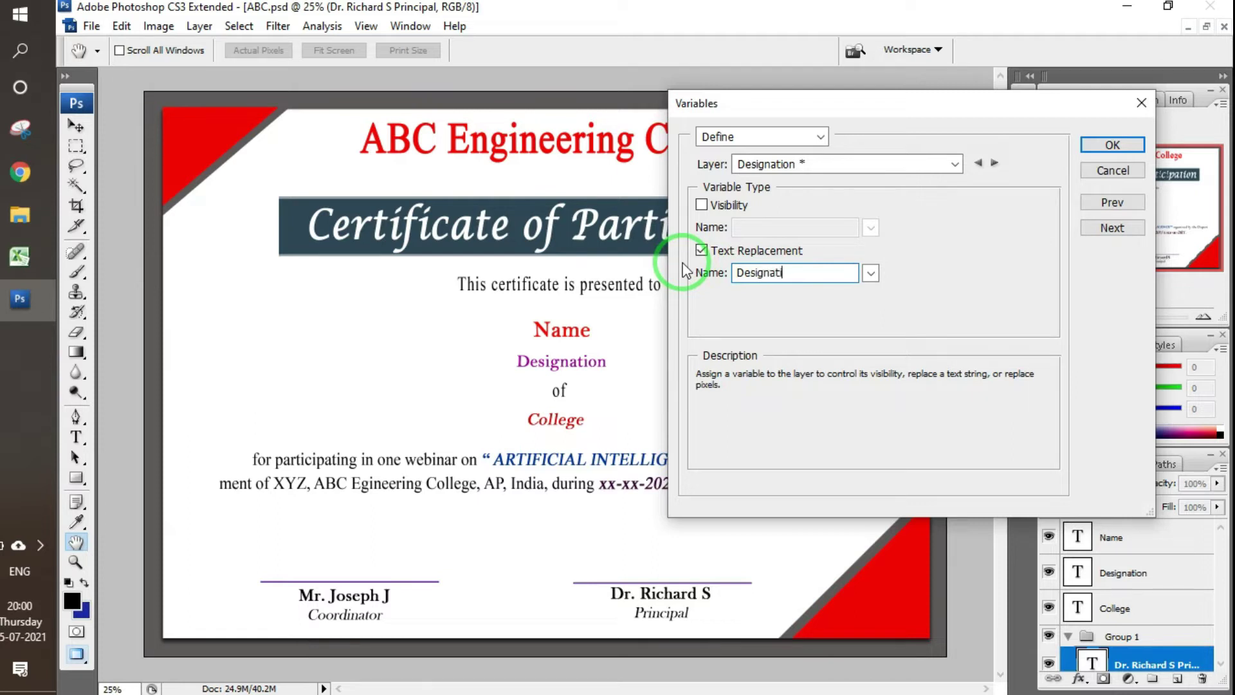
{"action": "left_click", "coordinate": [955, 164]}
- Give the College layer a text variable named College and confirm all three definitions
{"action": "left_click", "coordinate": [802, 214]}
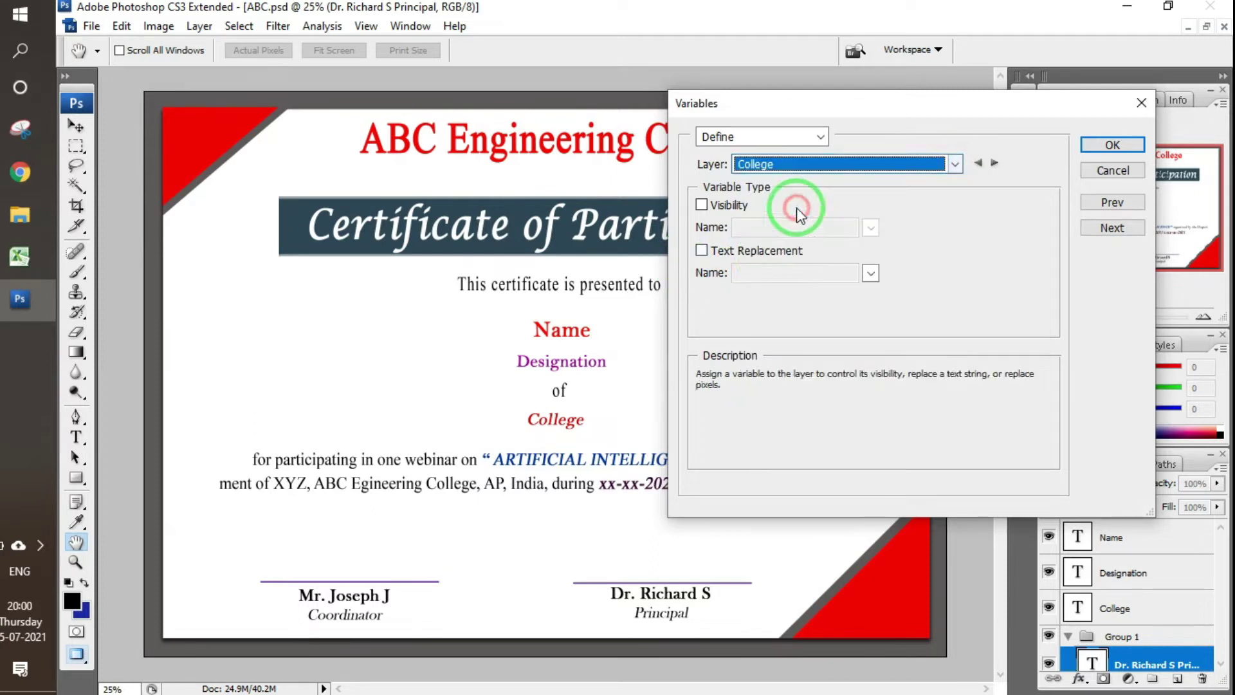
{"action": "left_click", "coordinate": [701, 250]}
{"action": "left_click", "coordinate": [825, 279]}
{"action": "left_click_drag", "start_coordinate": [826, 279], "coordinate": [734, 274]}
{"action": "type", "text": "College"}
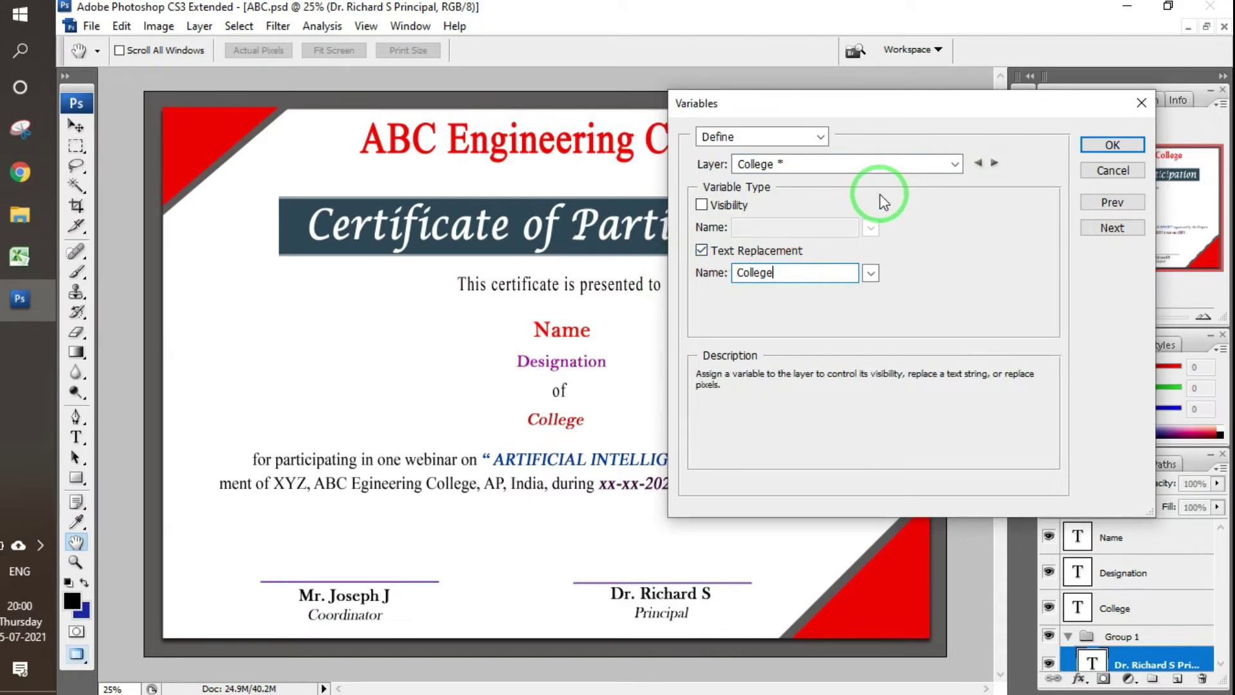
{"action": "left_click", "coordinate": [956, 165]}
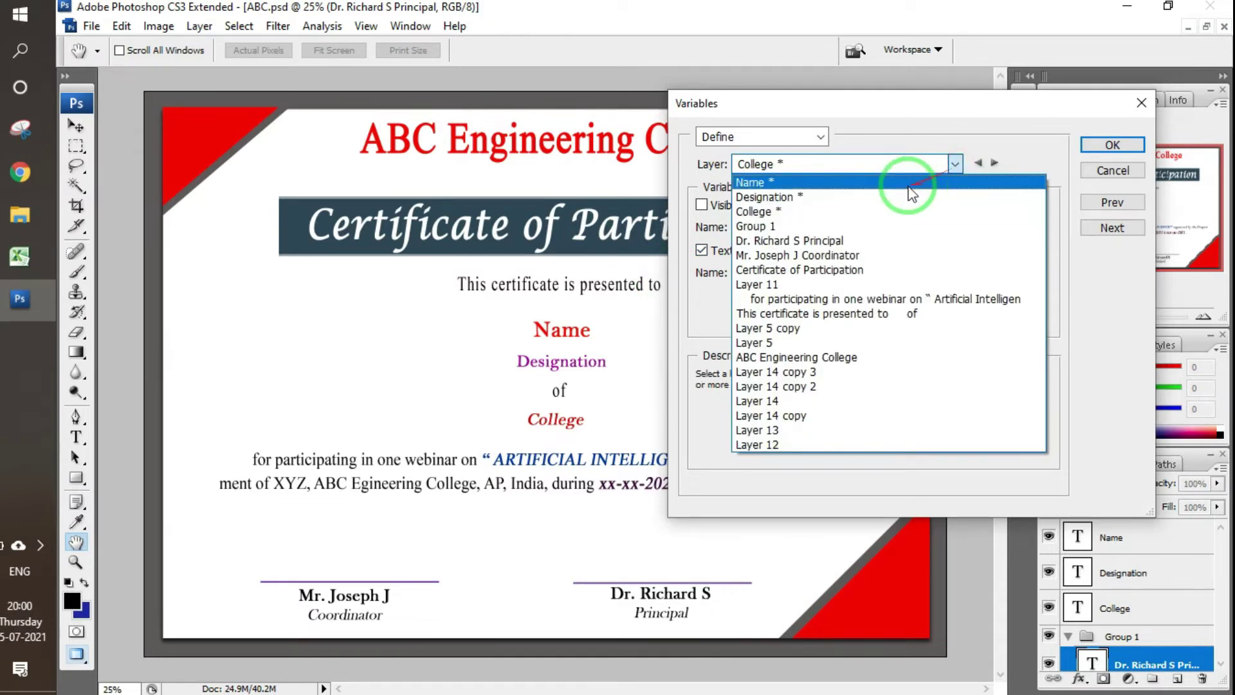
{"action": "left_click", "coordinate": [1009, 152]}
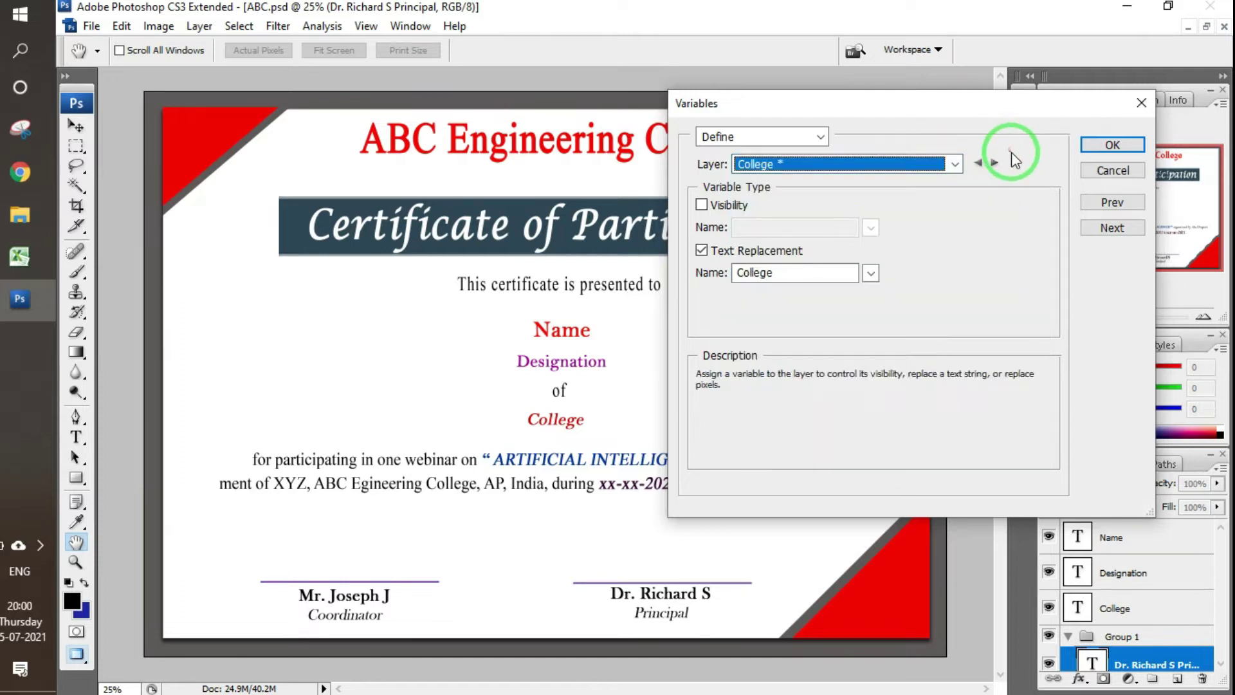
{"action": "left_click", "coordinate": [1101, 144]}
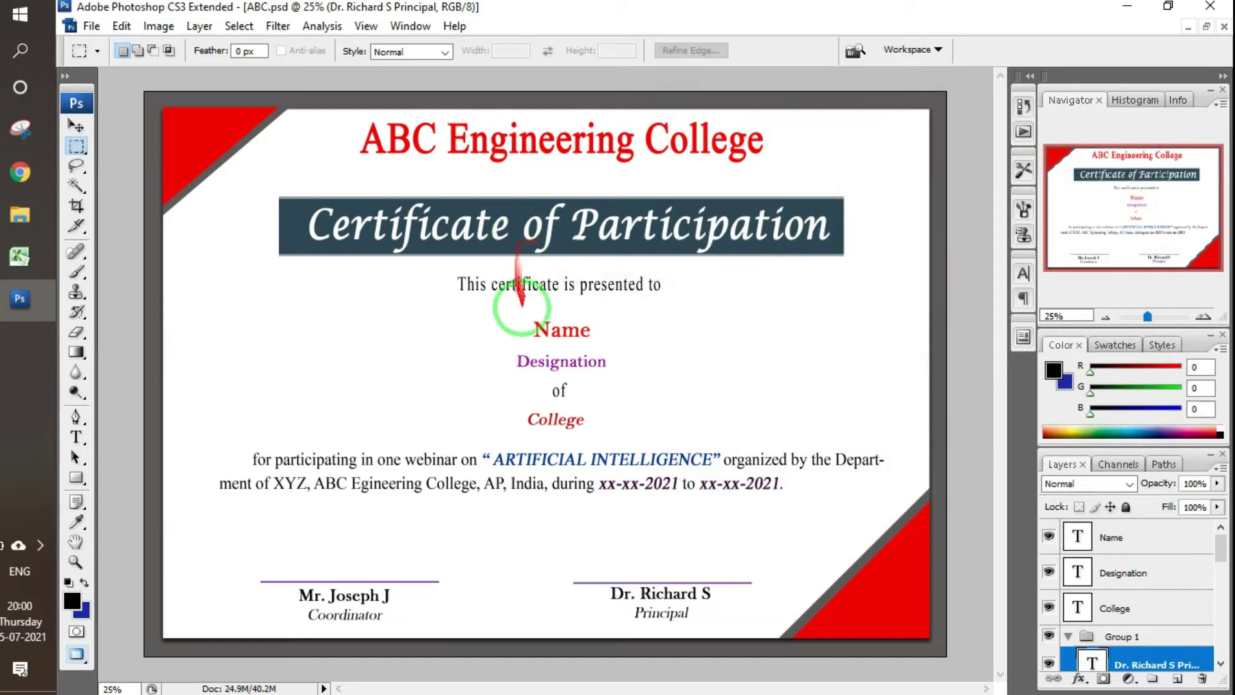
- Switch from the finished Photoshop template to the ABC.xlsx spreadsheet
{"action": "left_click_drag", "start_coordinate": [576, 386], "coordinate": [532, 320]}
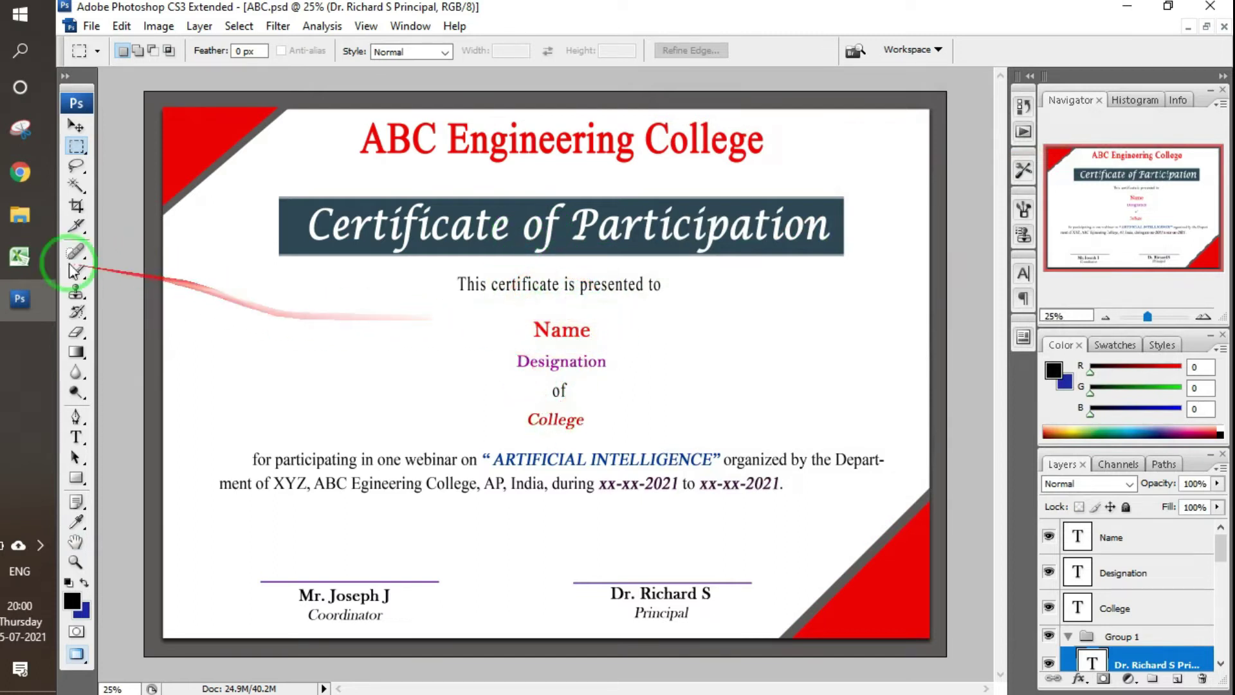
{"action": "left_click", "coordinate": [19, 256]}
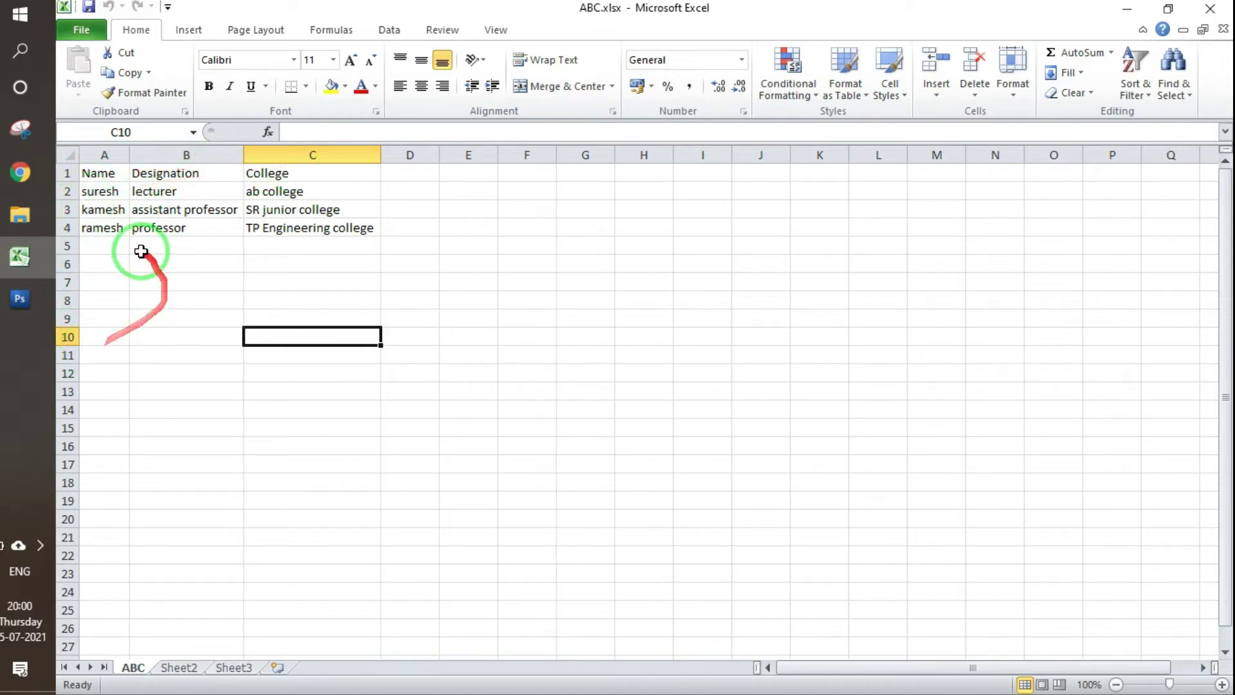
- Save the sheet as Text (Tab delimited) ABC.txt in the ABC folder, keeping that format
{"action": "left_click", "coordinate": [81, 31]}
{"action": "left_click", "coordinate": [112, 81]}
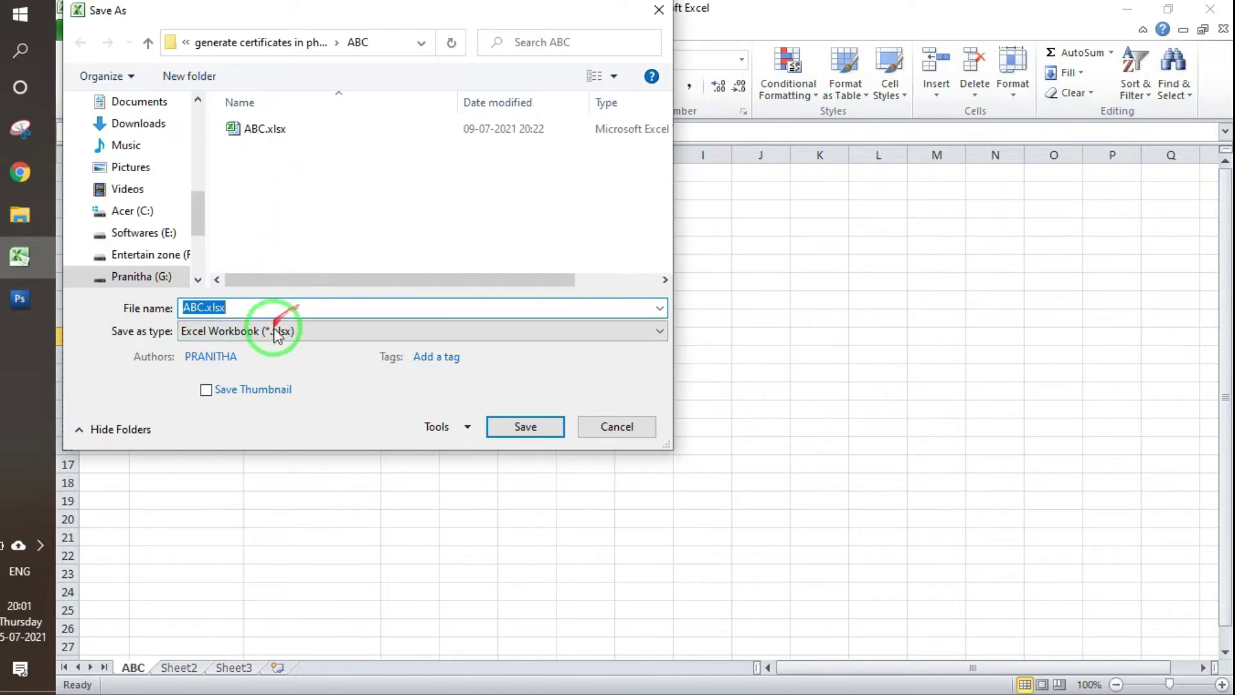
{"action": "left_click", "coordinate": [302, 333]}
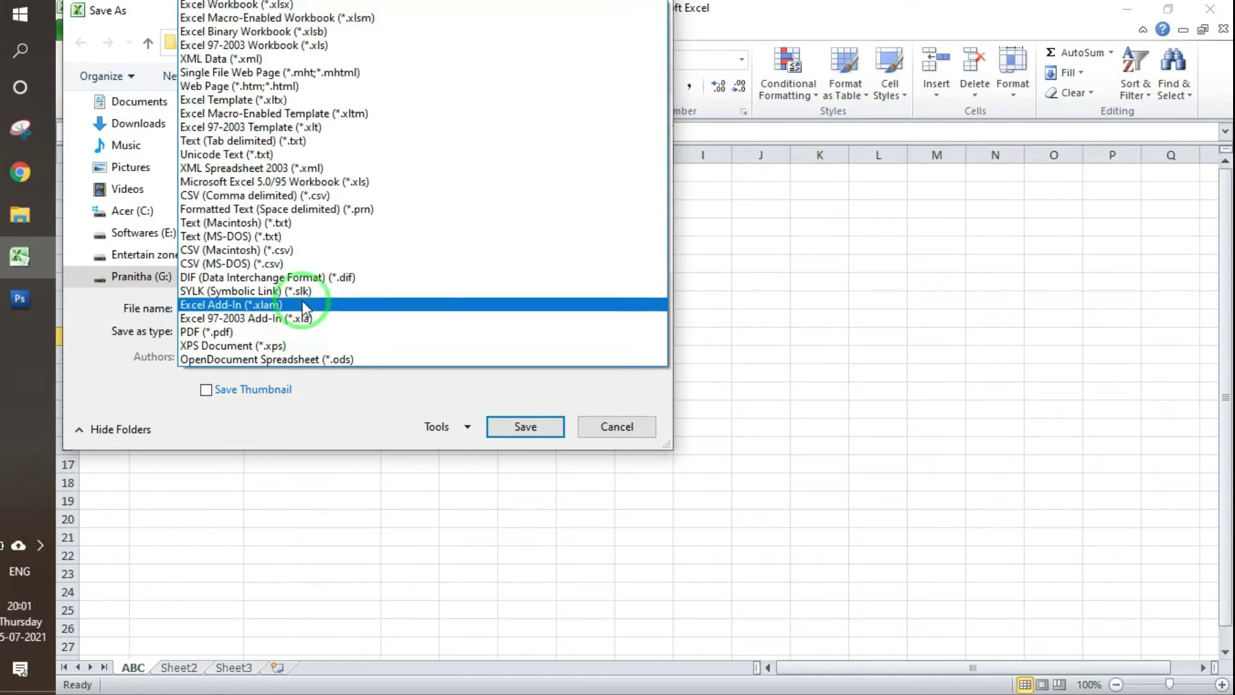
{"action": "left_click", "coordinate": [263, 143]}
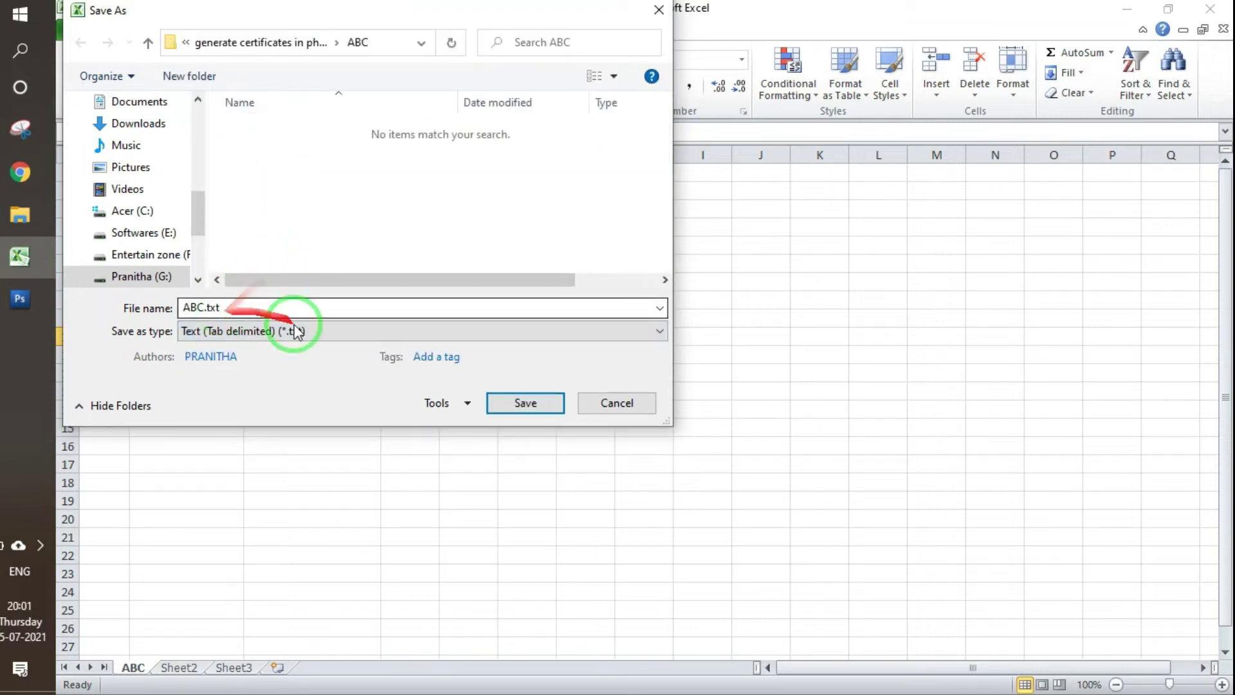
{"action": "left_click", "coordinate": [520, 403]}
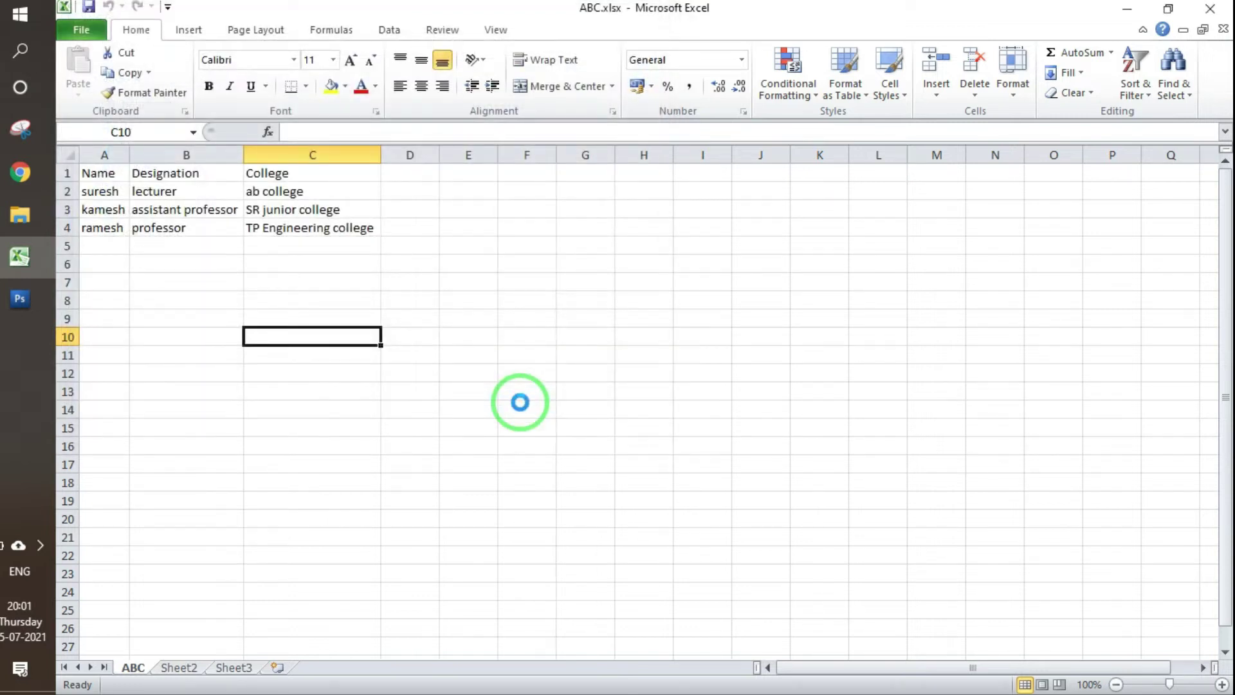
{"action": "left_click", "coordinate": [593, 413]}
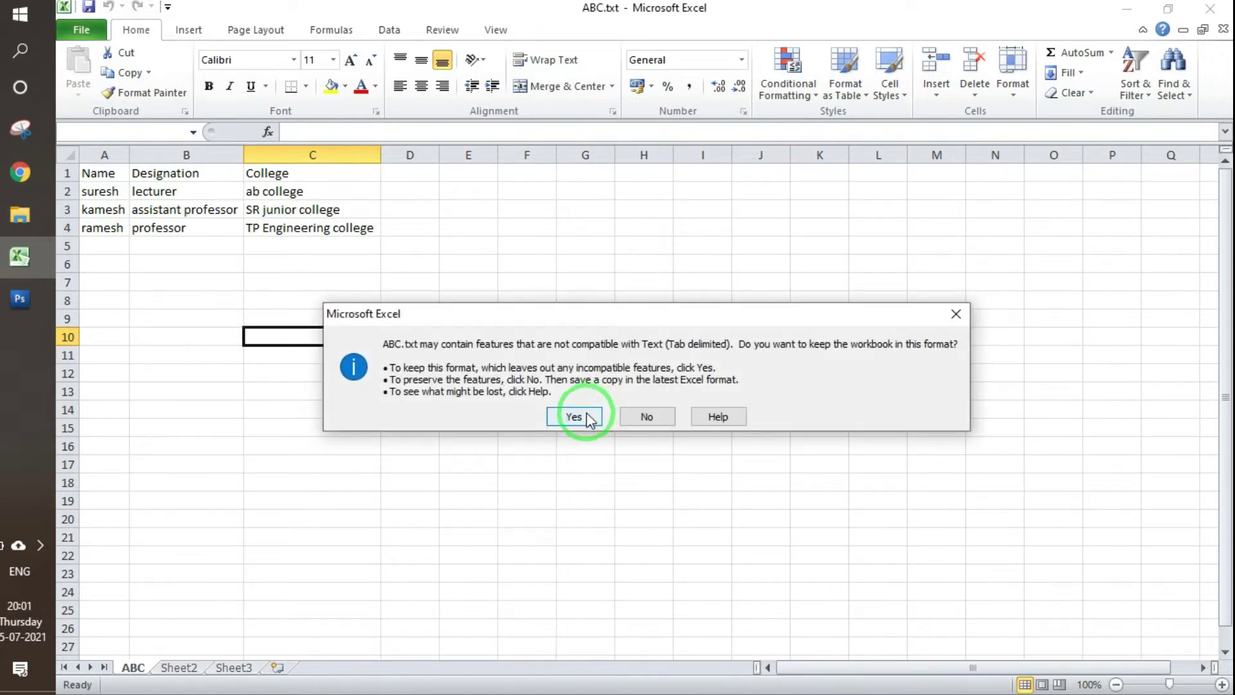
{"action": "left_click", "coordinate": [588, 418]}
{"action": "key", "text": "alt+Tab"}
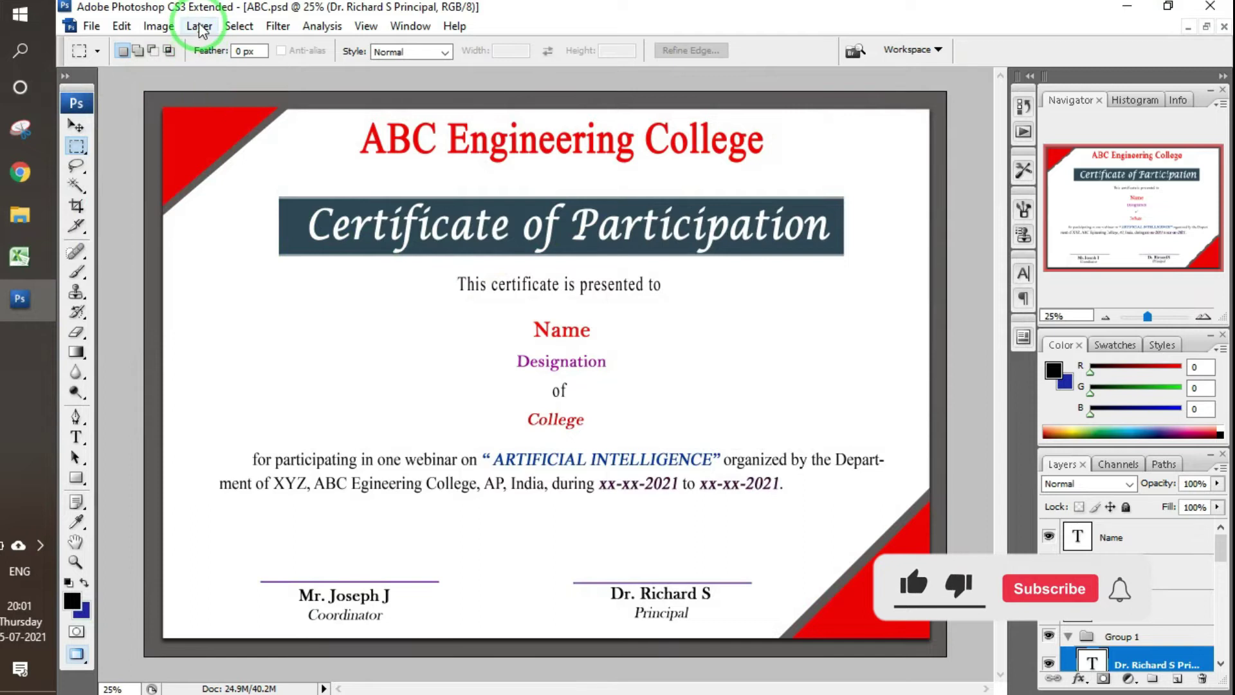
- Import ABC.txt from the ABC folder as data sets via Image > Variables > Data Sets
{"action": "left_click", "coordinate": [155, 27]}
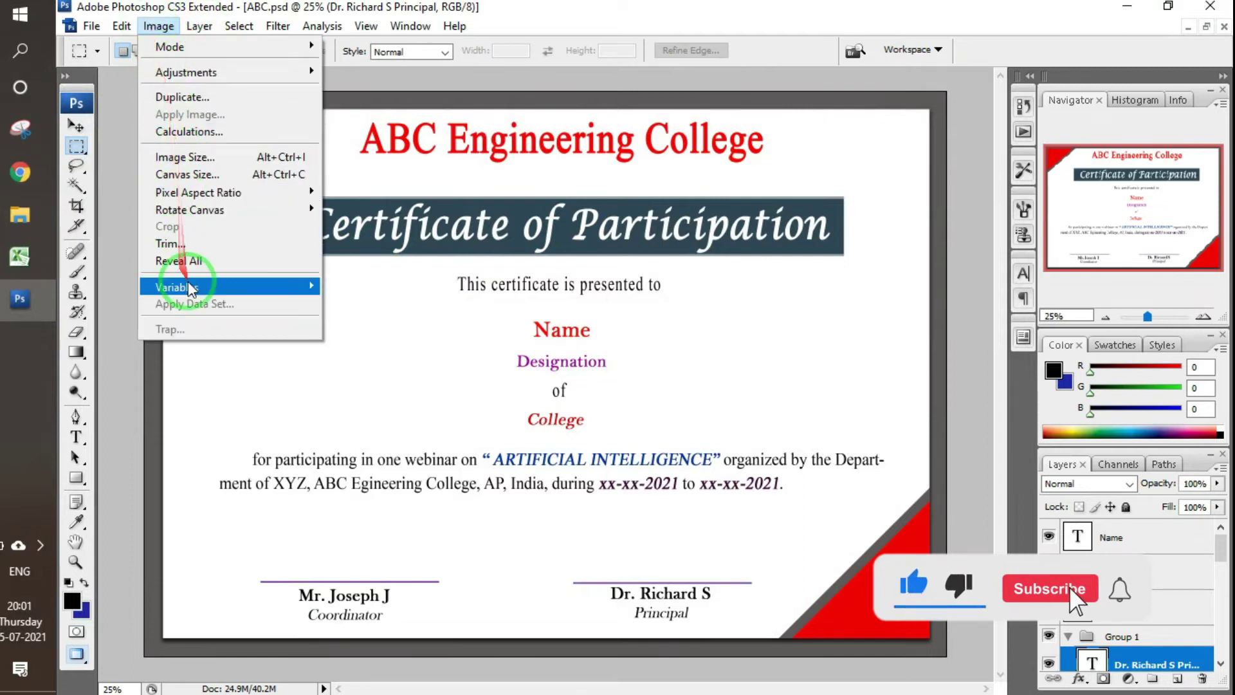
{"action": "mouse_move", "coordinate": [228, 287]}
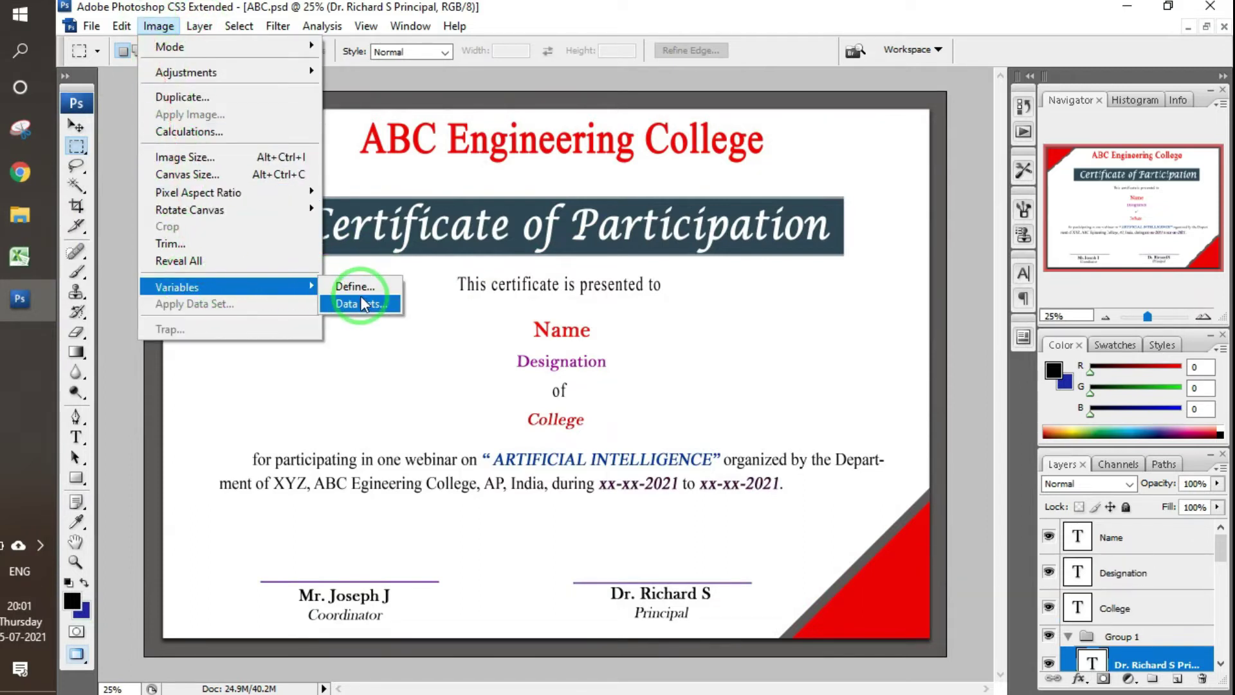
{"action": "left_click", "coordinate": [362, 304]}
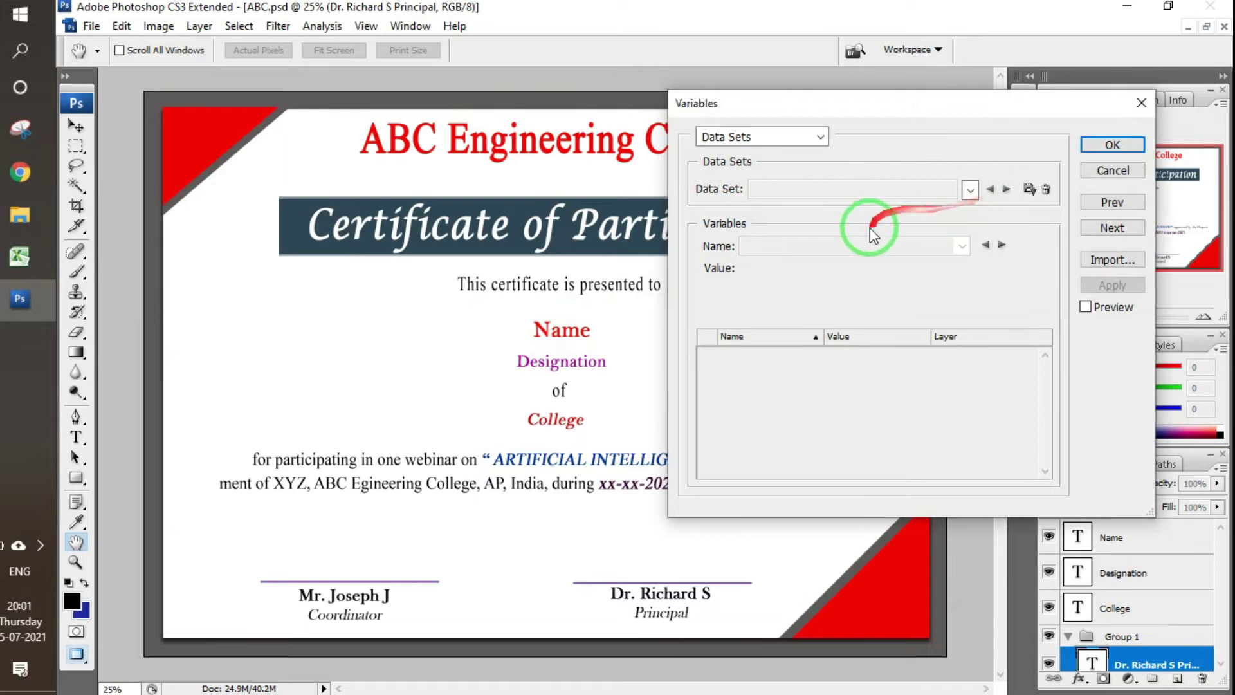
{"action": "left_click", "coordinate": [1101, 261]}
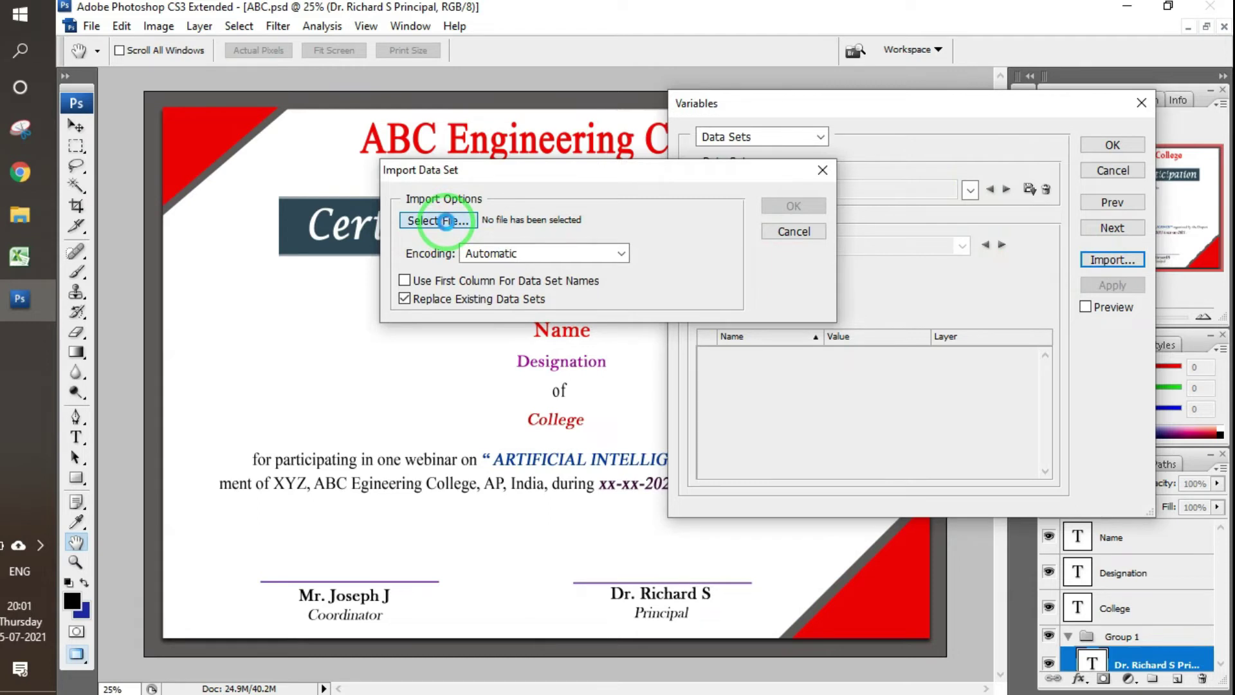
{"action": "left_click", "coordinate": [448, 222]}
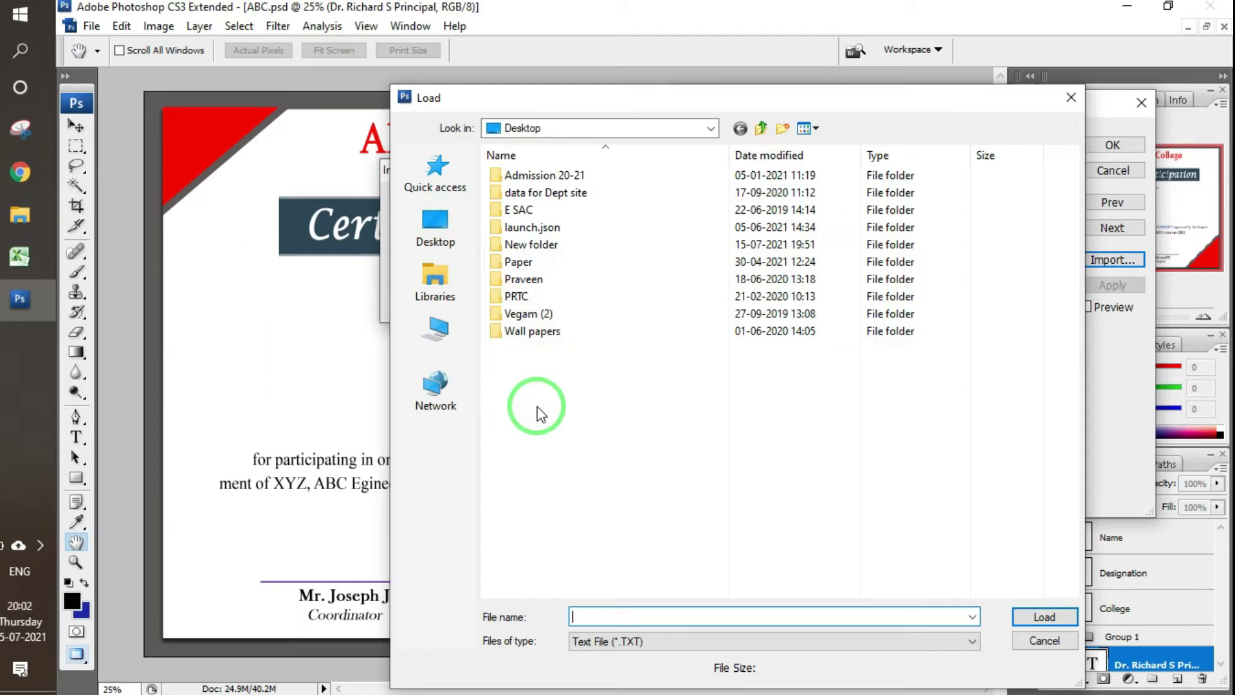
{"action": "left_click", "coordinate": [711, 128]}
{"action": "left_click", "coordinate": [508, 212]}
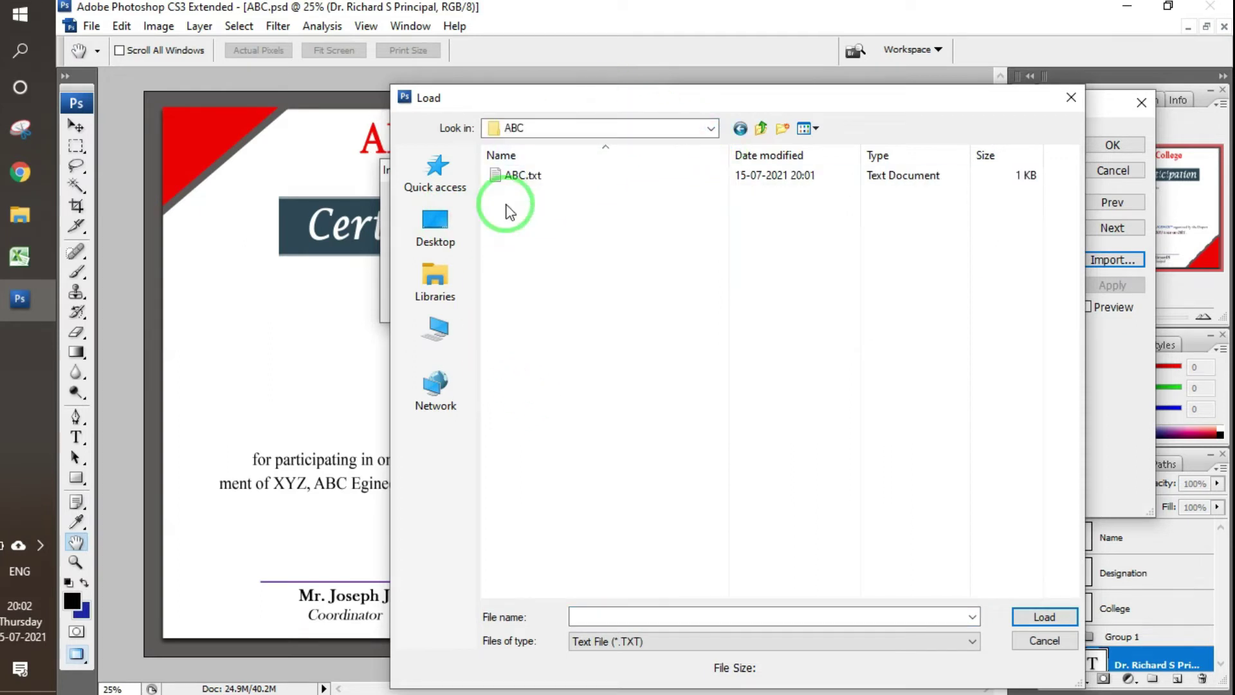
{"action": "left_click", "coordinate": [542, 186]}
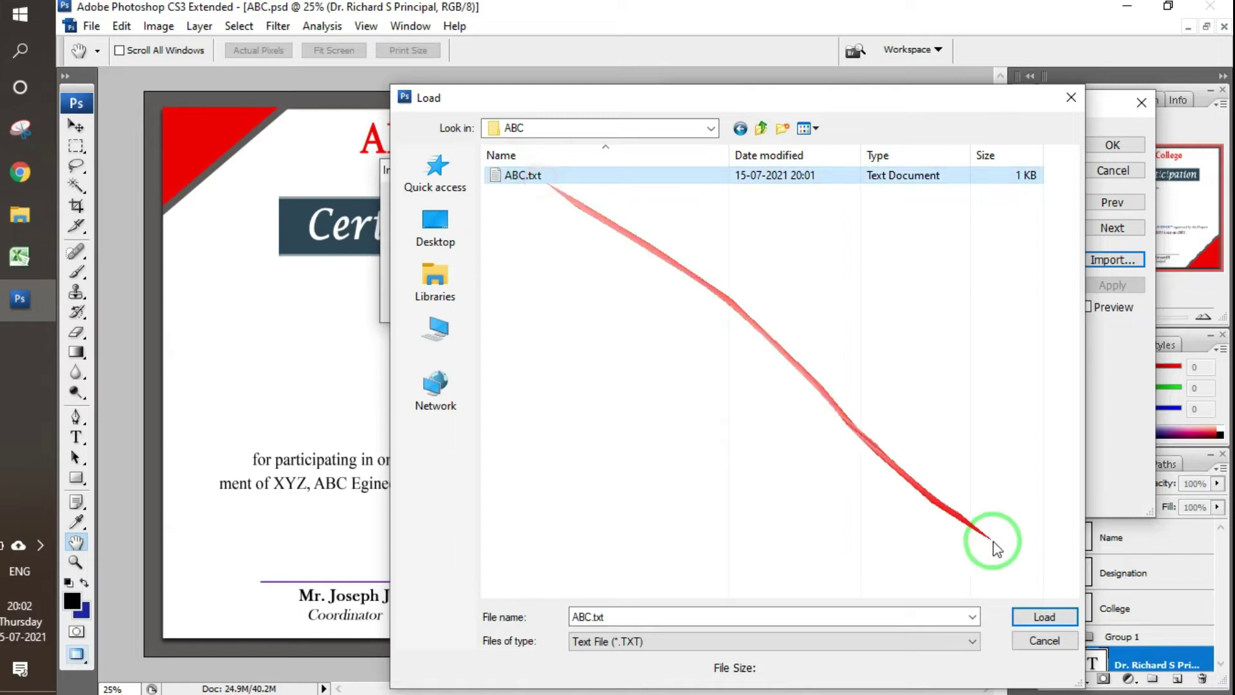
{"action": "left_click", "coordinate": [1023, 618]}
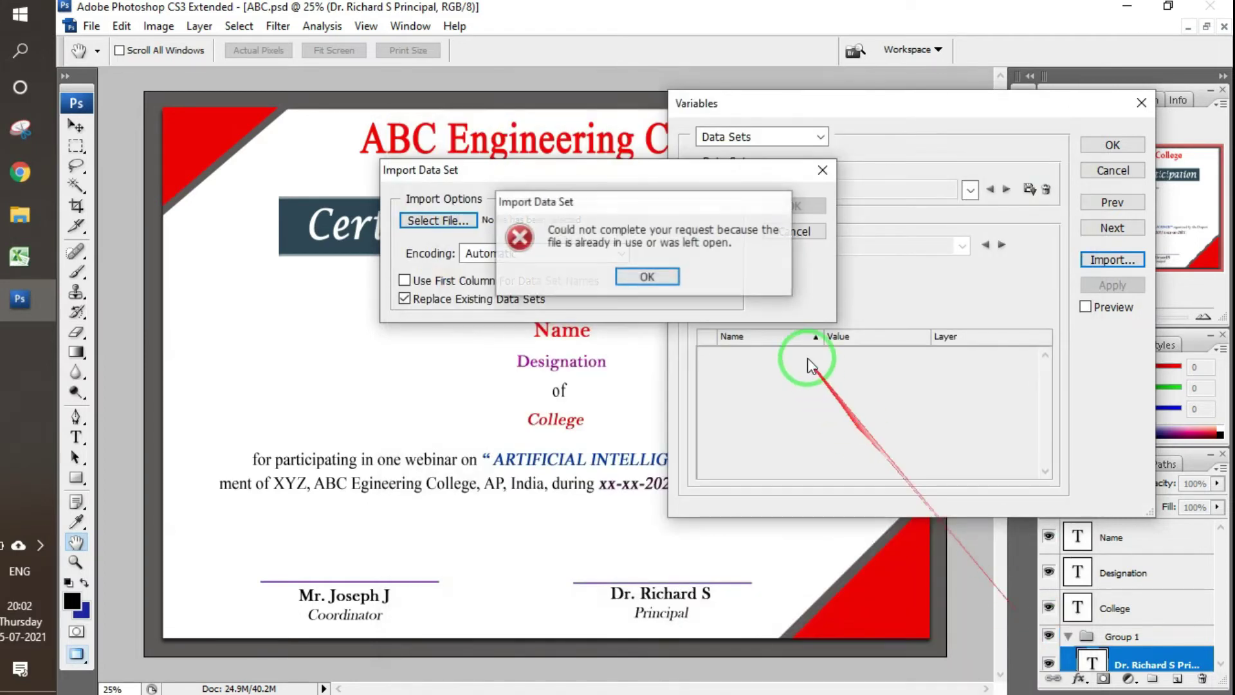
{"action": "left_click", "coordinate": [781, 208]}
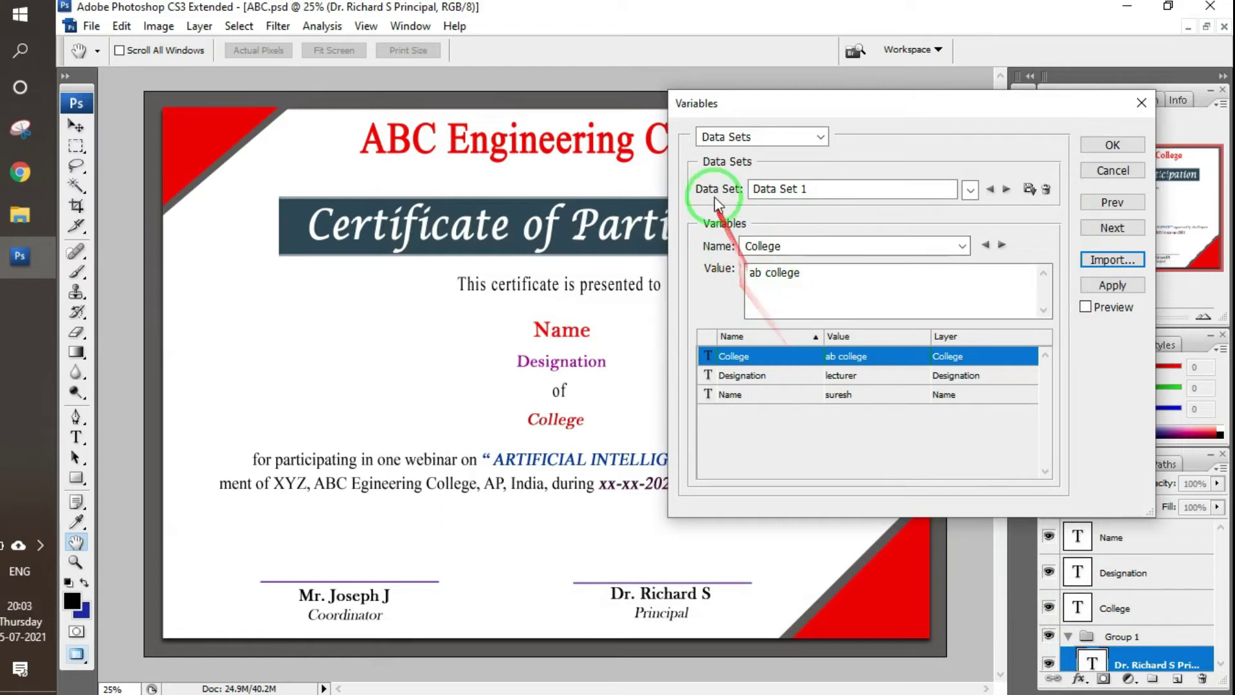
- Preview the imported data sets and accept them
{"action": "left_click", "coordinate": [977, 193]}
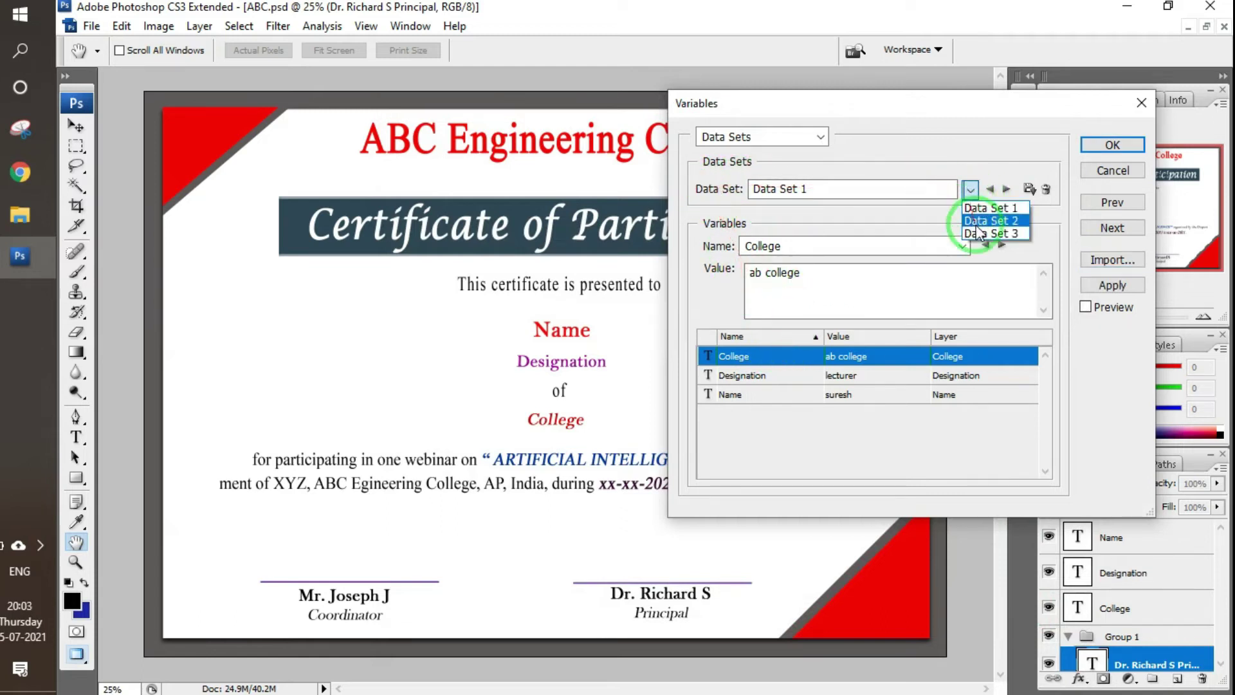
{"action": "left_click", "coordinate": [735, 355]}
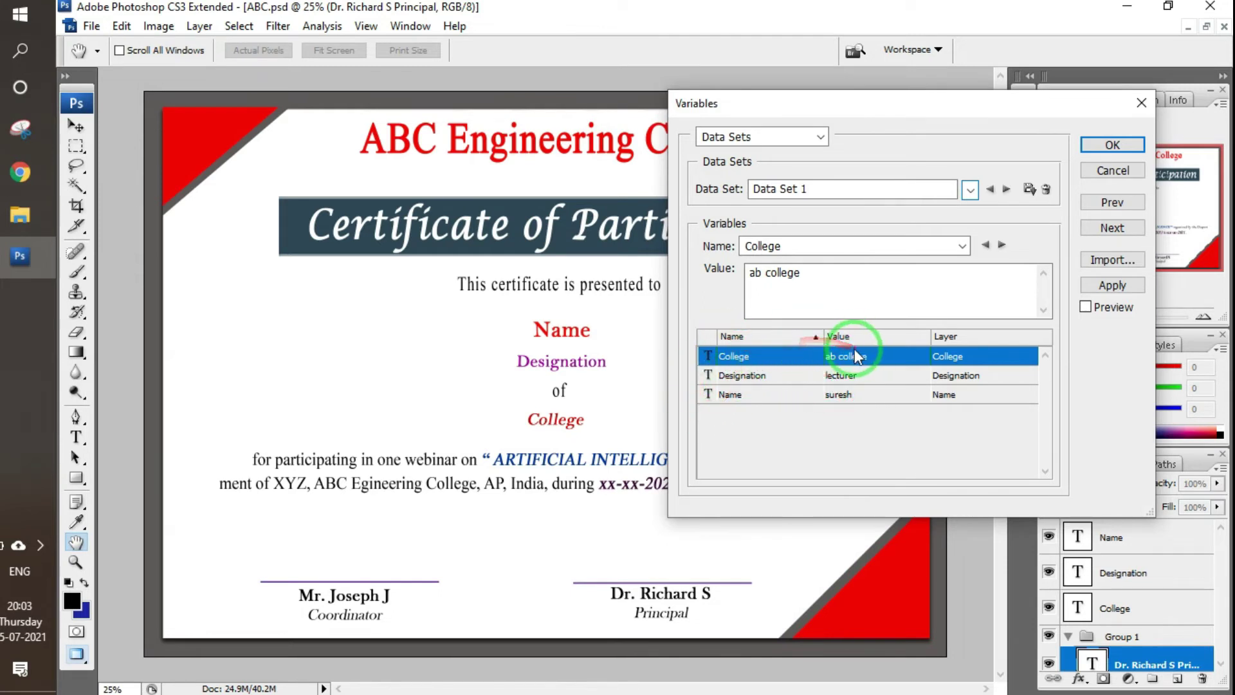
{"action": "left_click", "coordinate": [1007, 189]}
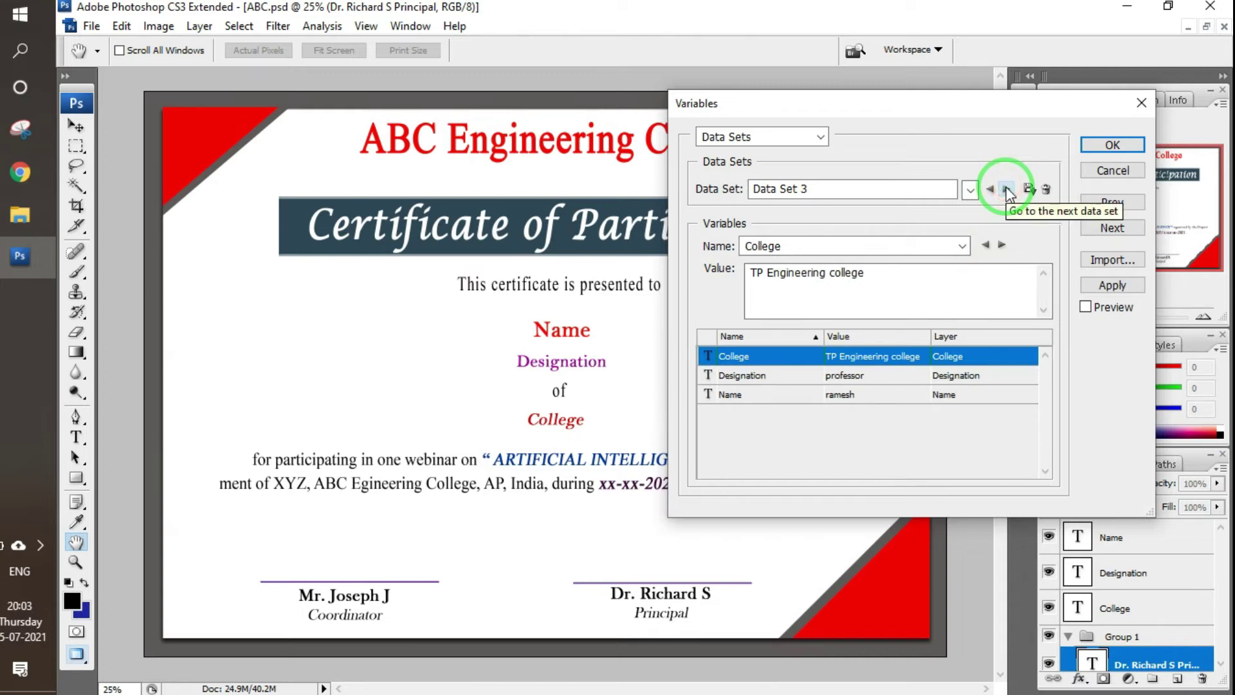
{"action": "left_click", "coordinate": [1106, 147]}
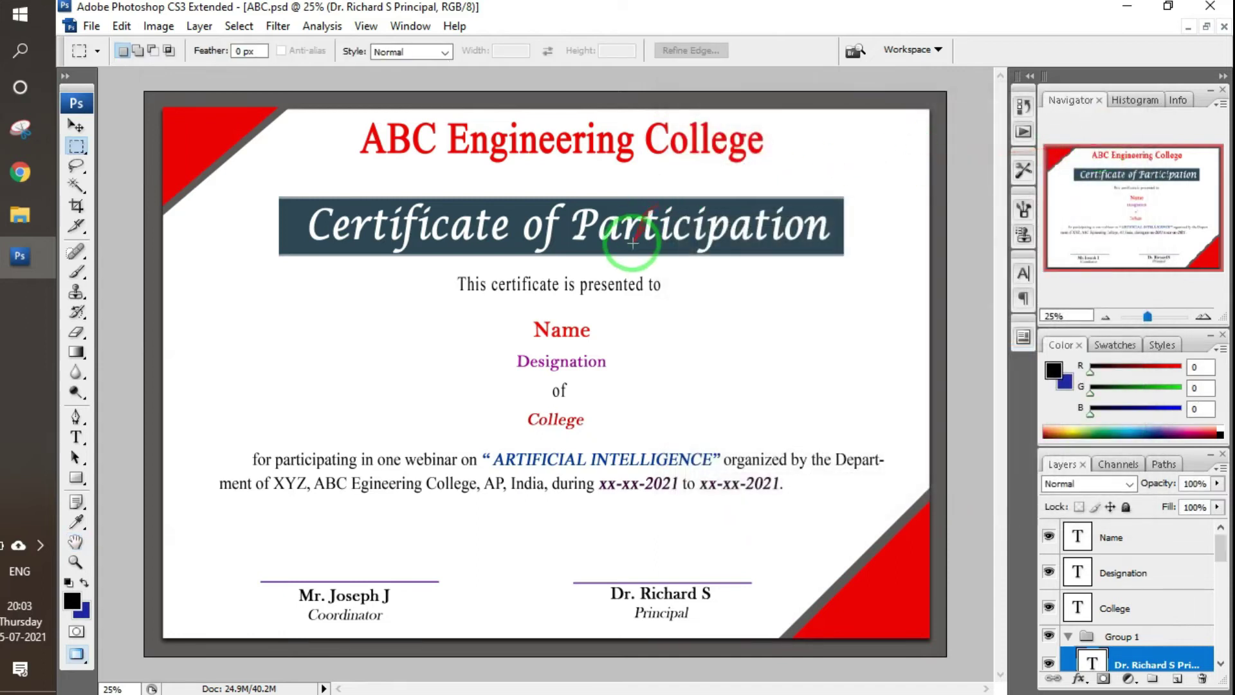
- Export all data sets as files into a new folder named 'ABC Certificates'
{"action": "left_click", "coordinate": [91, 27]}
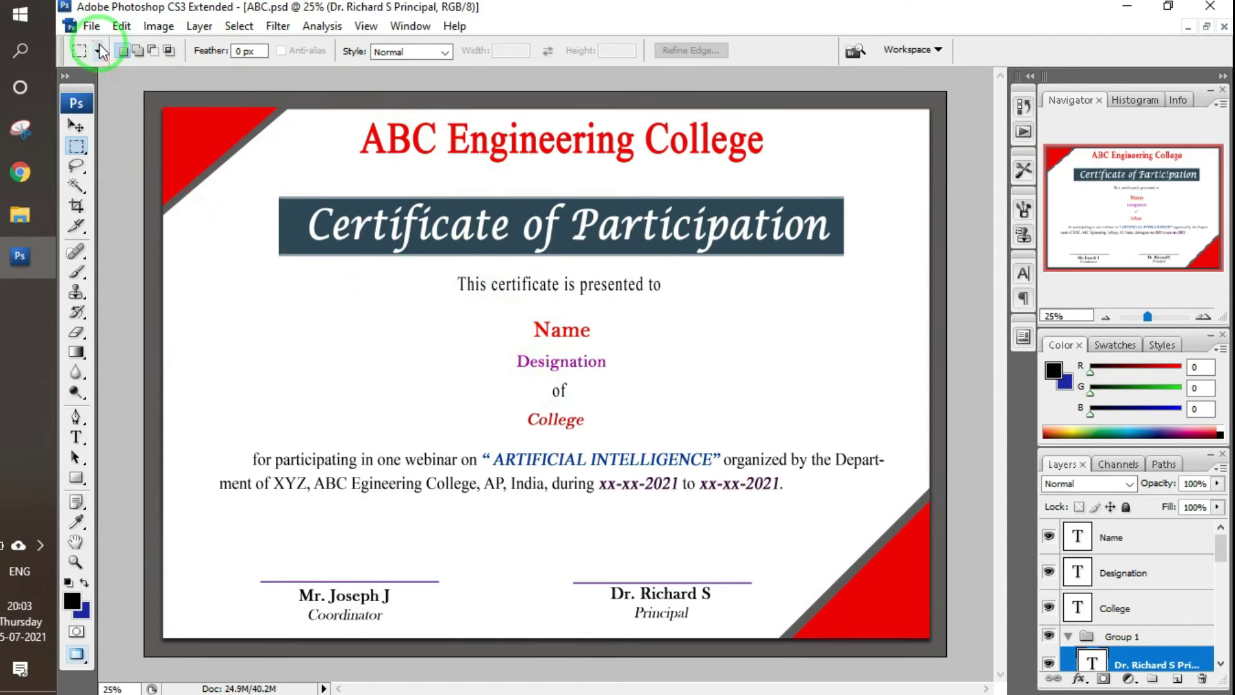
{"action": "left_click", "coordinate": [90, 26]}
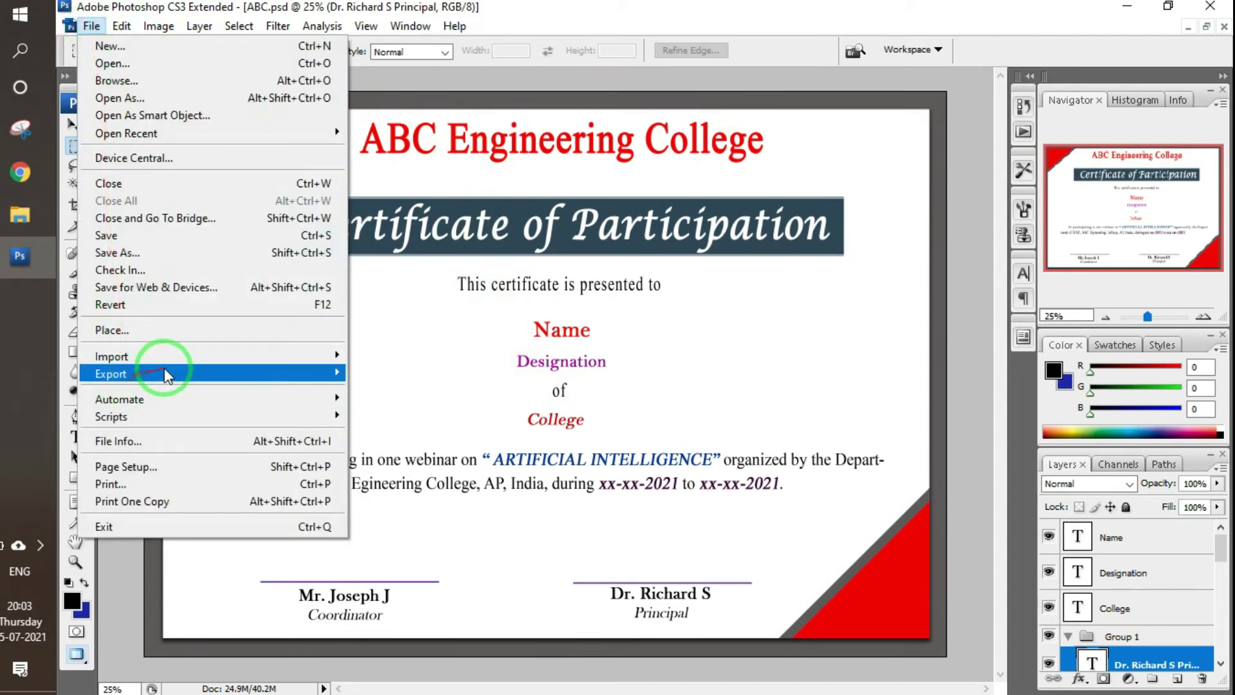
{"action": "mouse_move", "coordinate": [111, 373]}
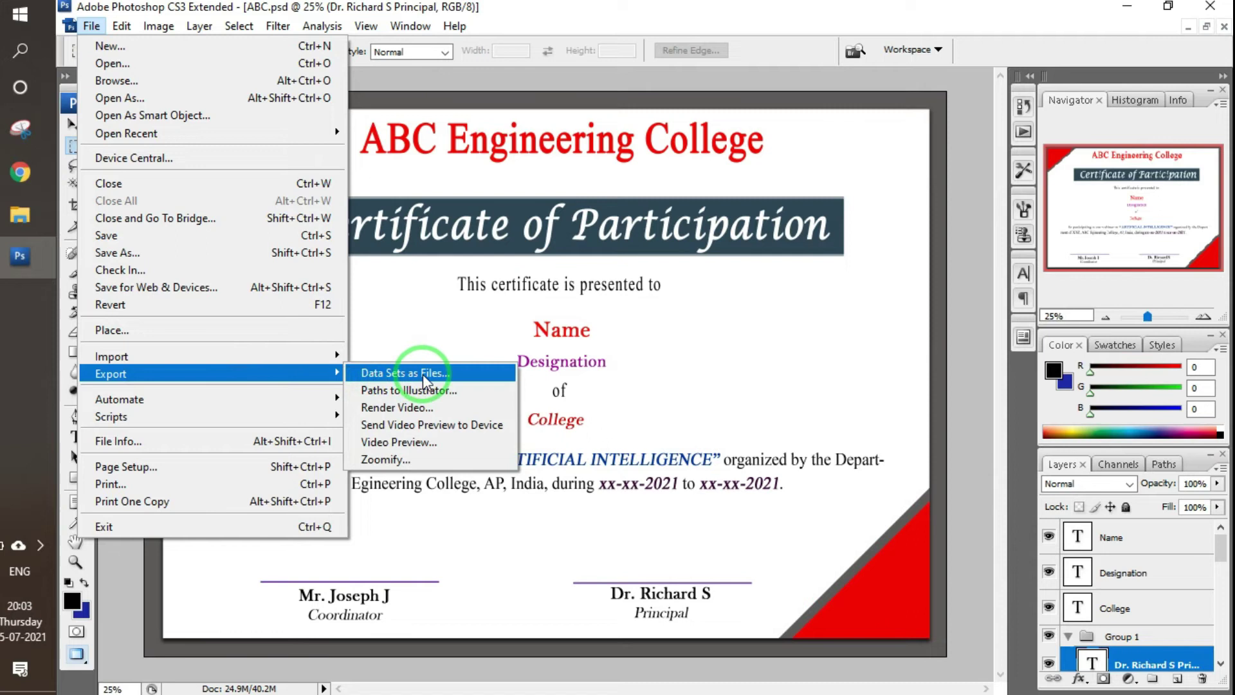
{"action": "left_click", "coordinate": [424, 376]}
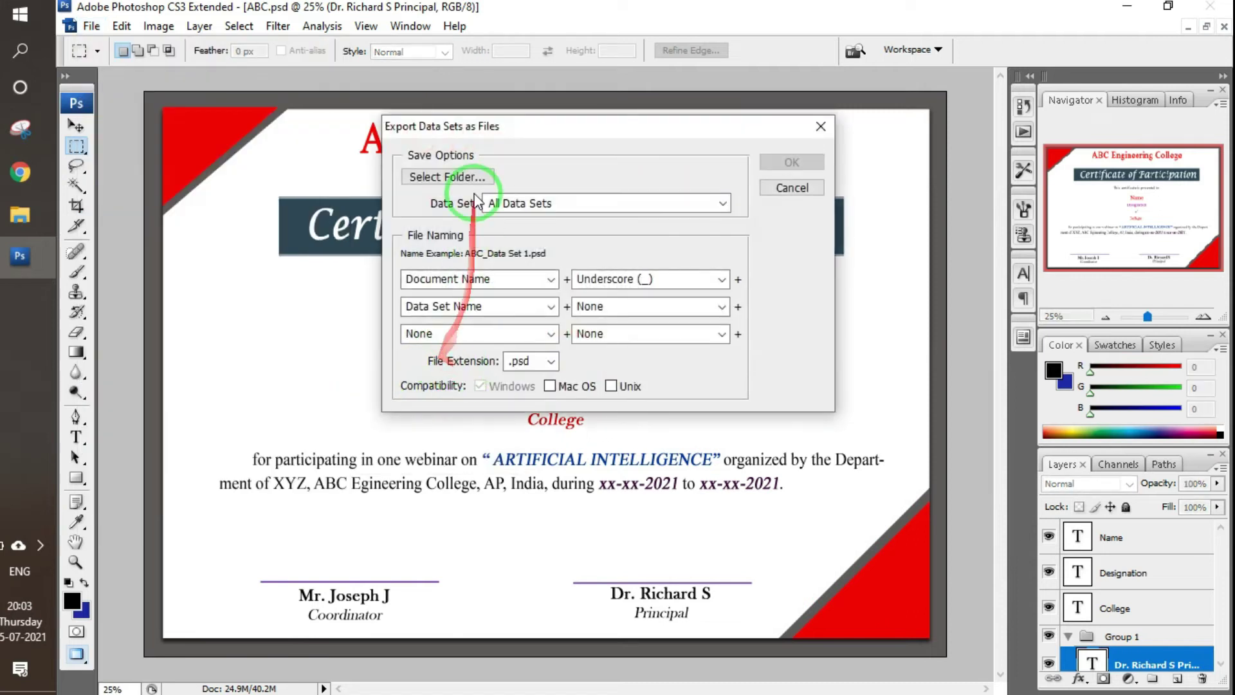
{"action": "left_click", "coordinate": [462, 175]}
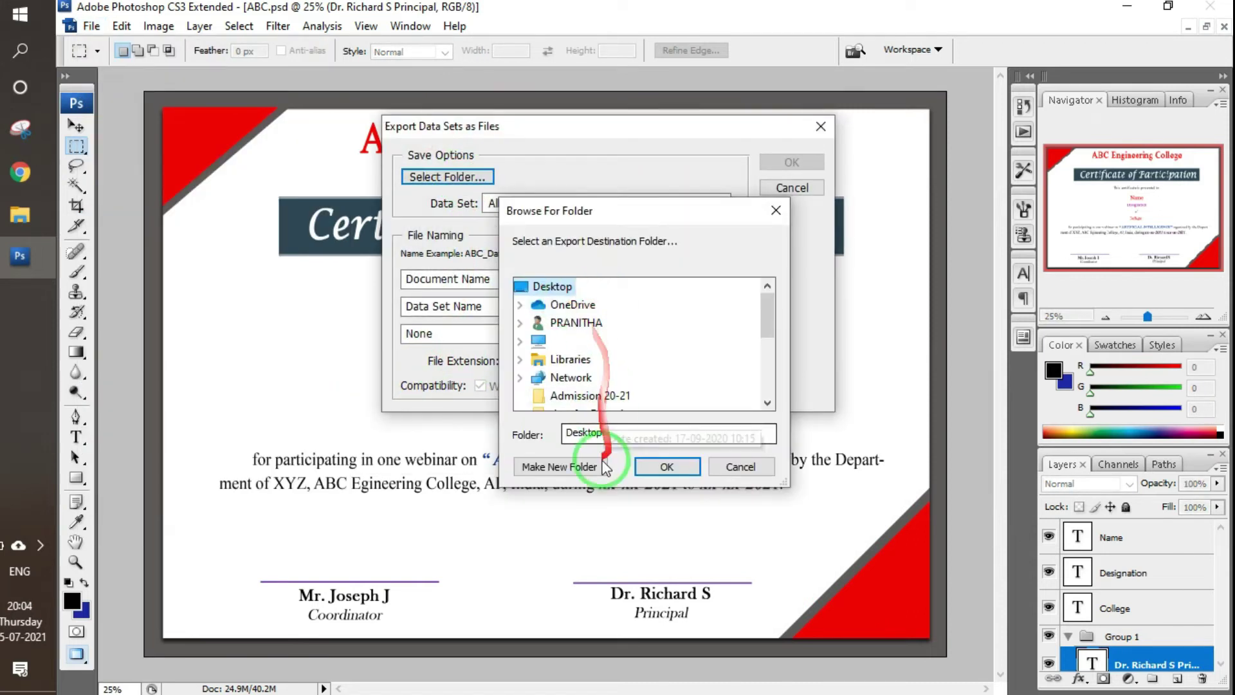
{"action": "left_click", "coordinate": [581, 468]}
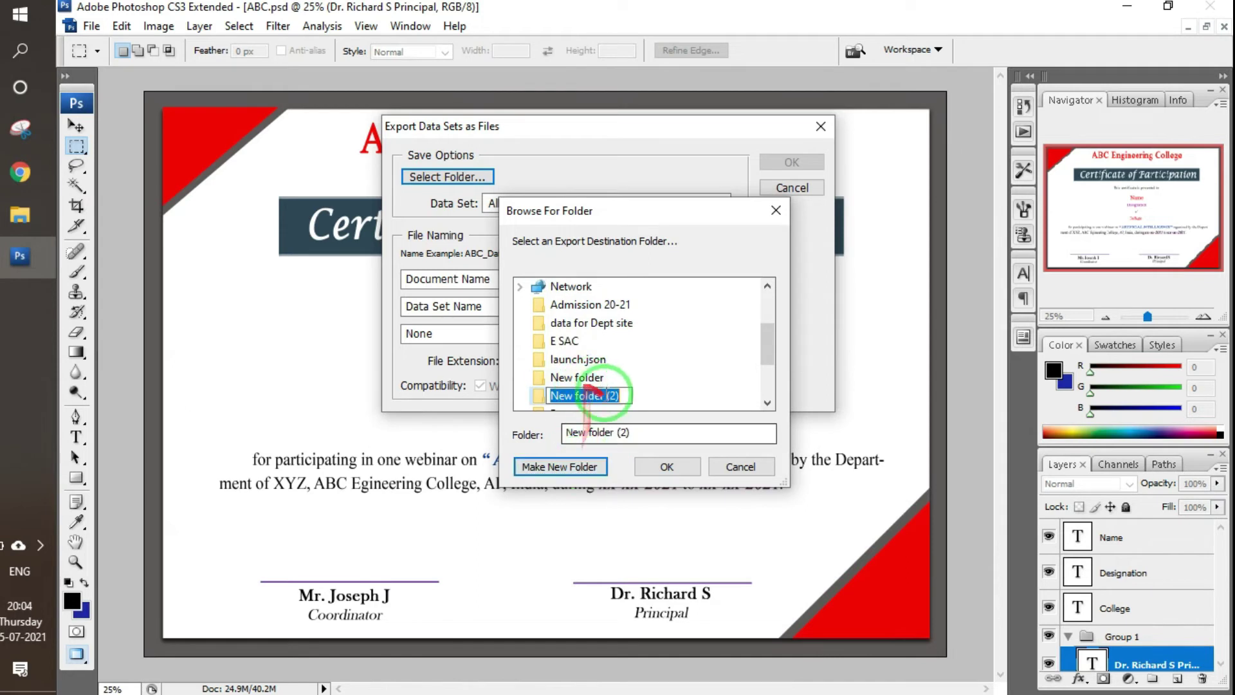
{"action": "type", "text": "ABC Certificates"}
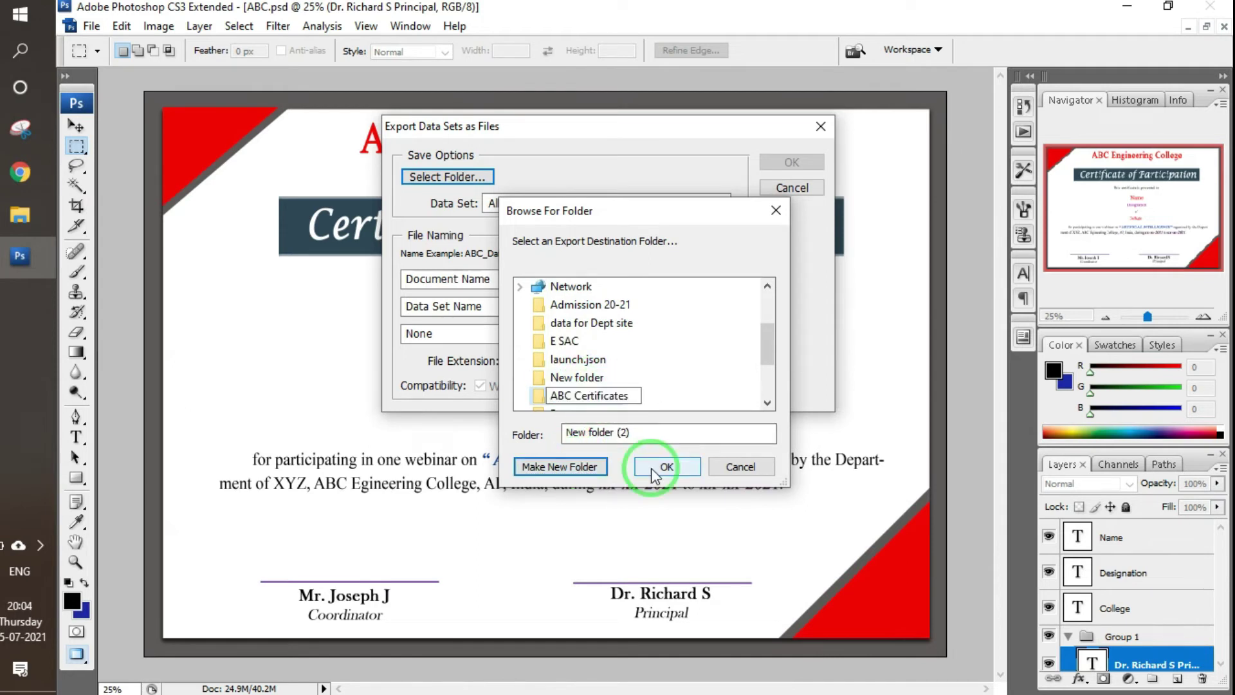
{"action": "left_click", "coordinate": [655, 468]}
{"action": "left_click", "coordinate": [792, 162]}
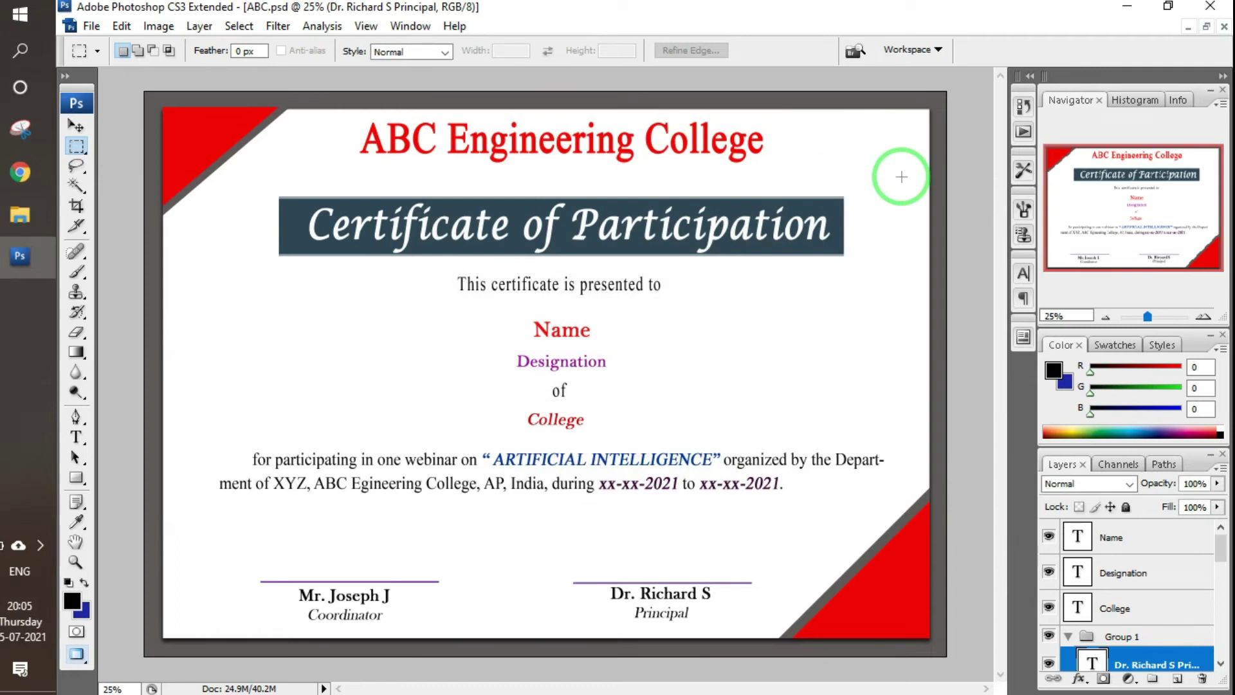
- Check the ABC Certificates desktop folder holds the three exported data-set PSDs
{"action": "left_click", "coordinate": [1108, 8]}
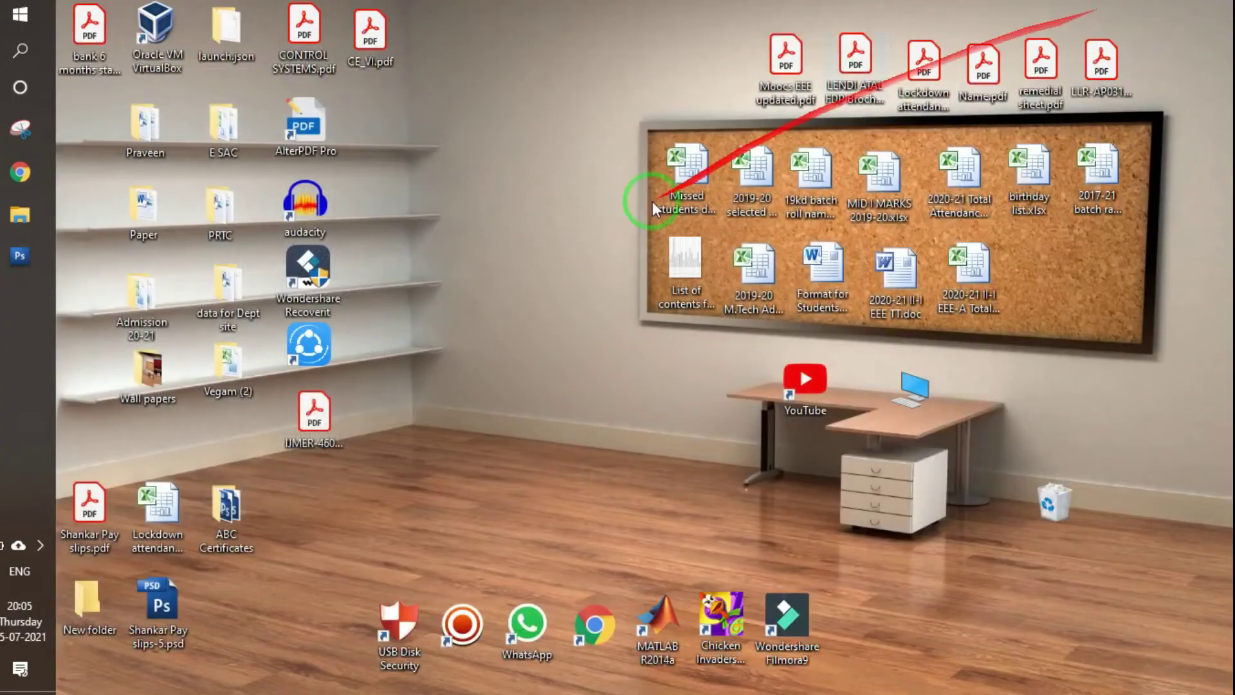
{"action": "double_click", "coordinate": [231, 505]}
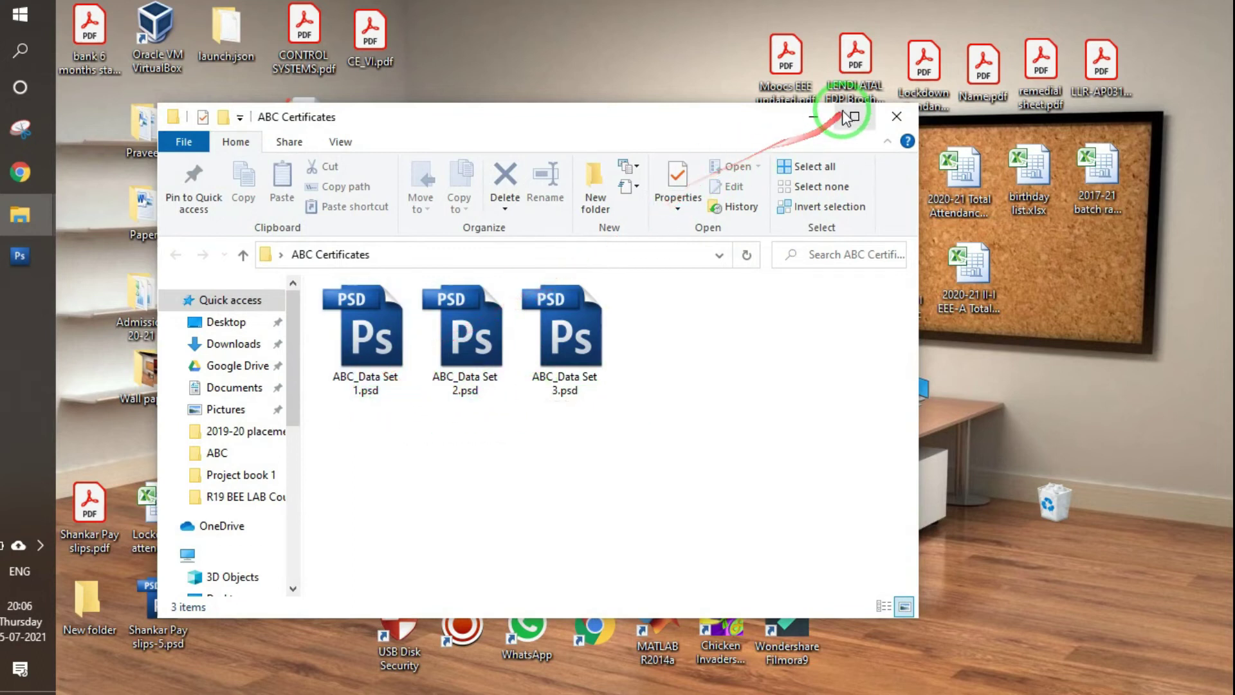
{"action": "left_click", "coordinate": [896, 117]}
- Run Image Processor on the ABC Certificates folder, saving JPEGs in the same location
{"action": "left_click", "coordinate": [7, 269]}
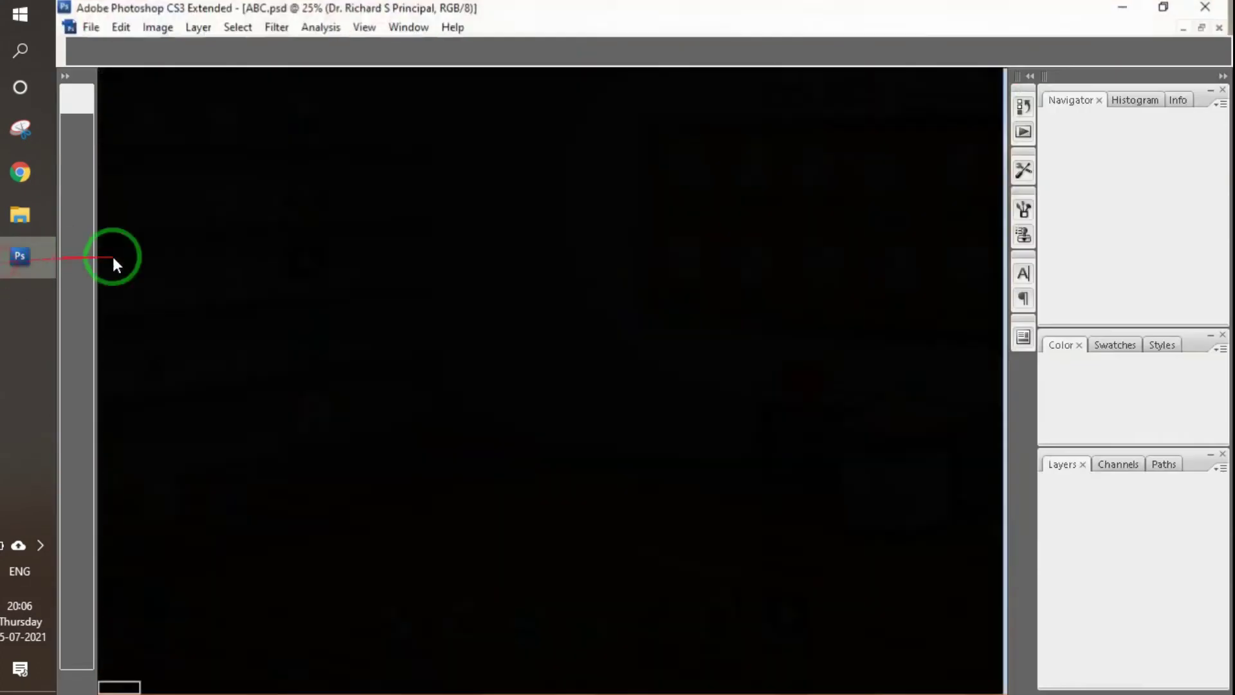
{"action": "left_click", "coordinate": [90, 26]}
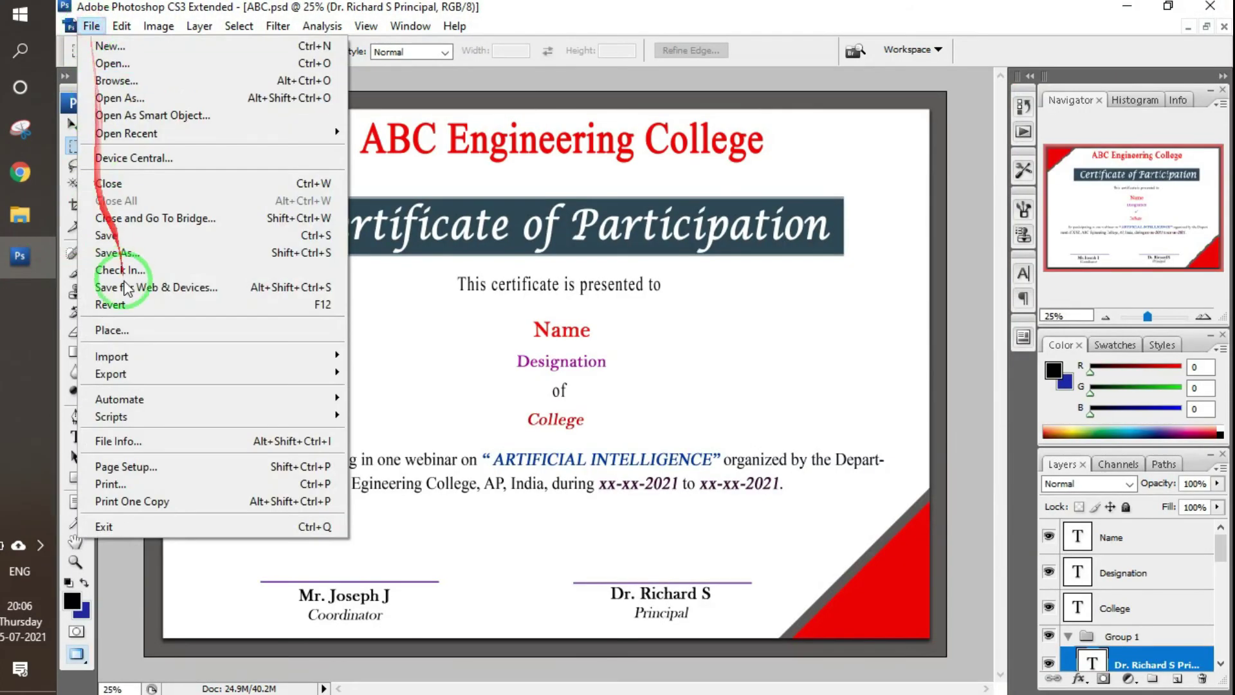
{"action": "mouse_move", "coordinate": [110, 415]}
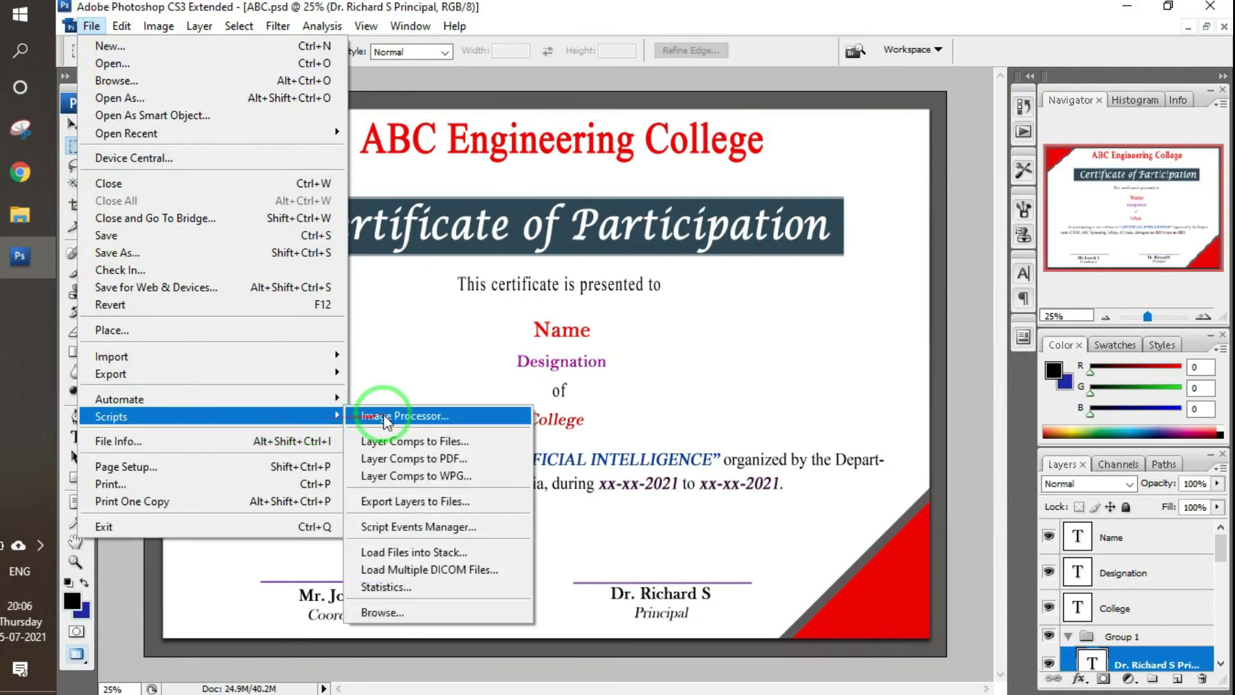
{"action": "left_click", "coordinate": [383, 416]}
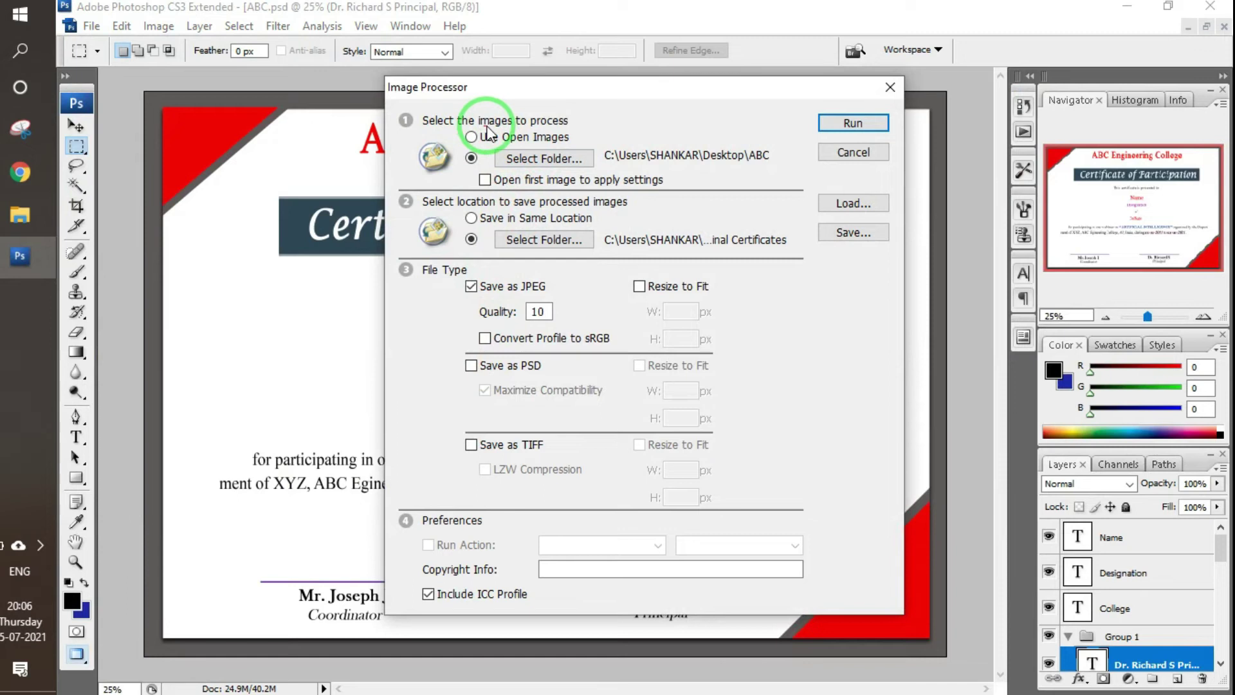
{"action": "left_click", "coordinate": [540, 161]}
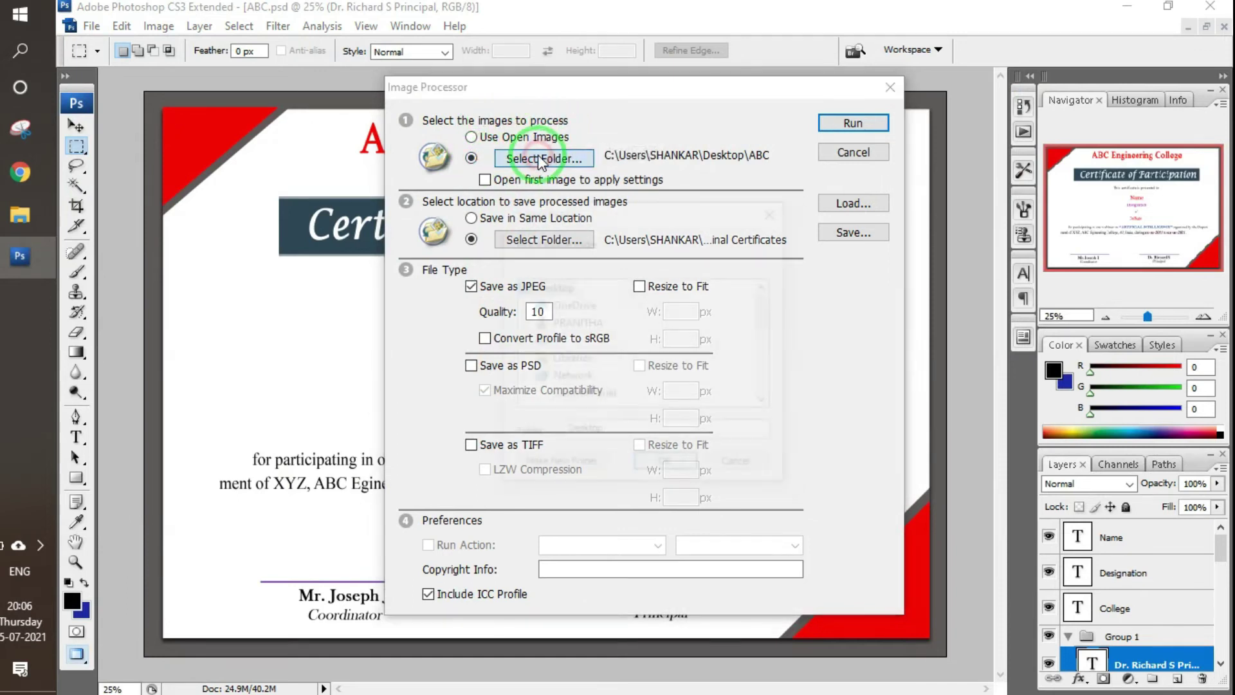
{"action": "scroll", "coordinate": [610, 348], "scroll_direction": "down", "scroll_amount": 1}
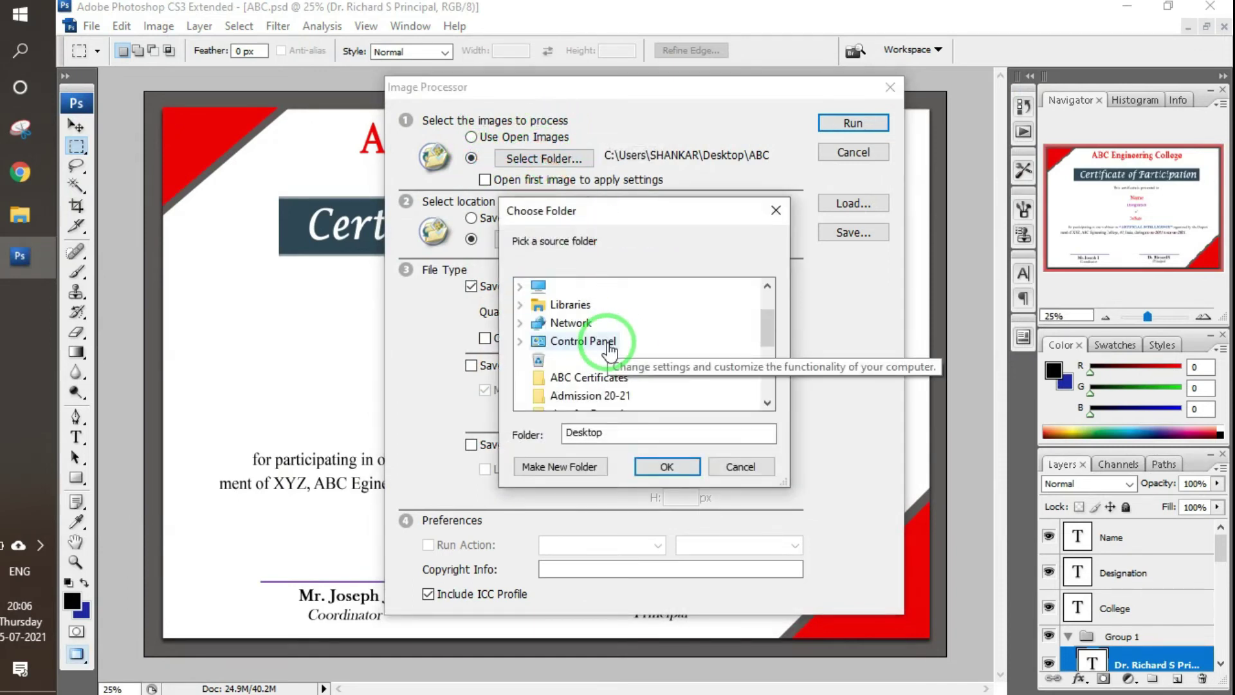
{"action": "left_click", "coordinate": [588, 379]}
{"action": "left_click", "coordinate": [680, 475]}
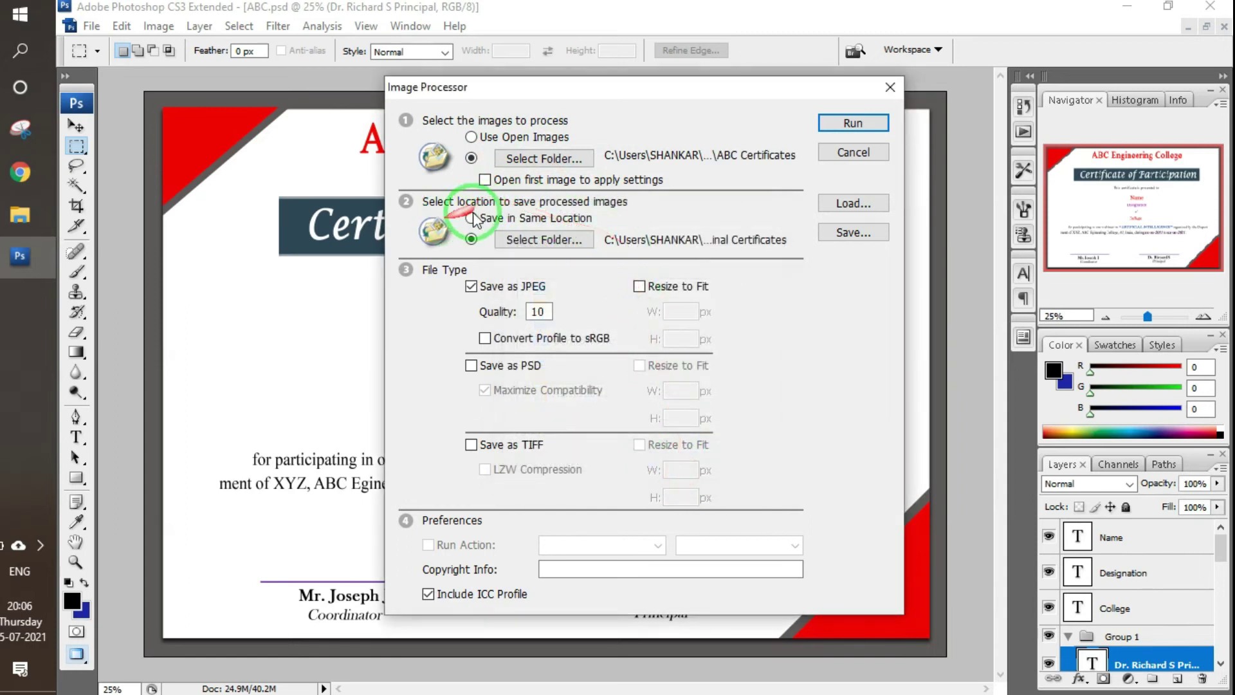
{"action": "left_click", "coordinate": [516, 220]}
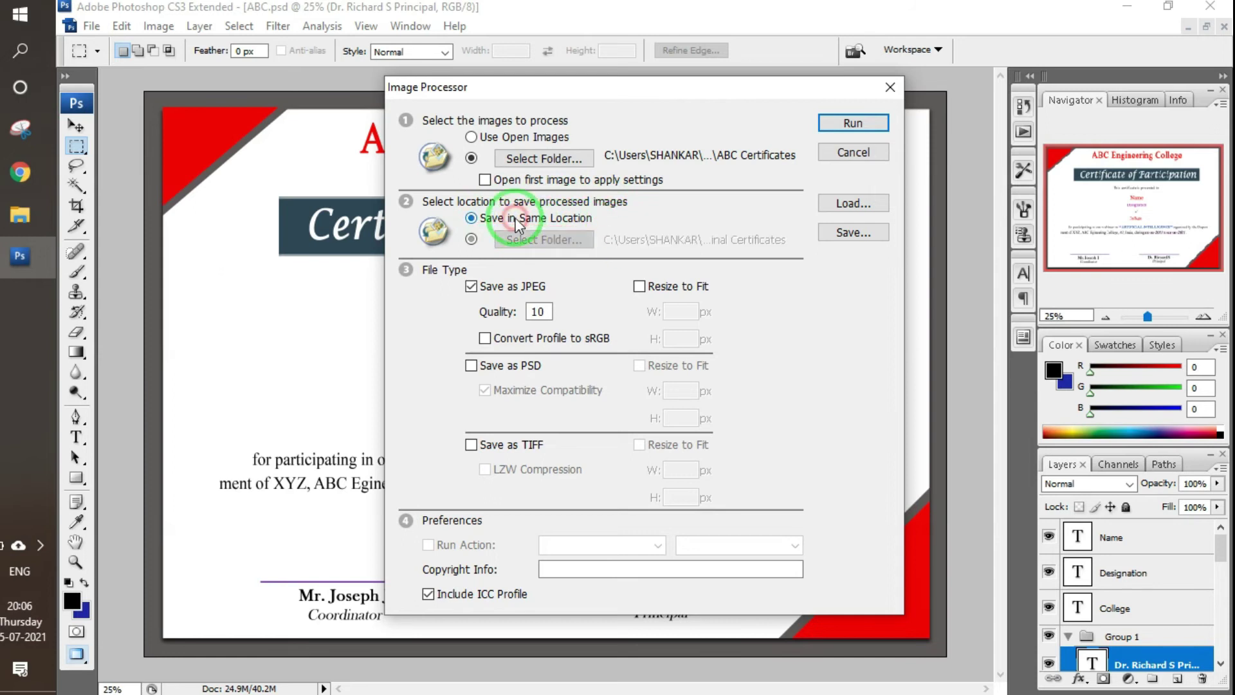
{"action": "left_click", "coordinate": [855, 124]}
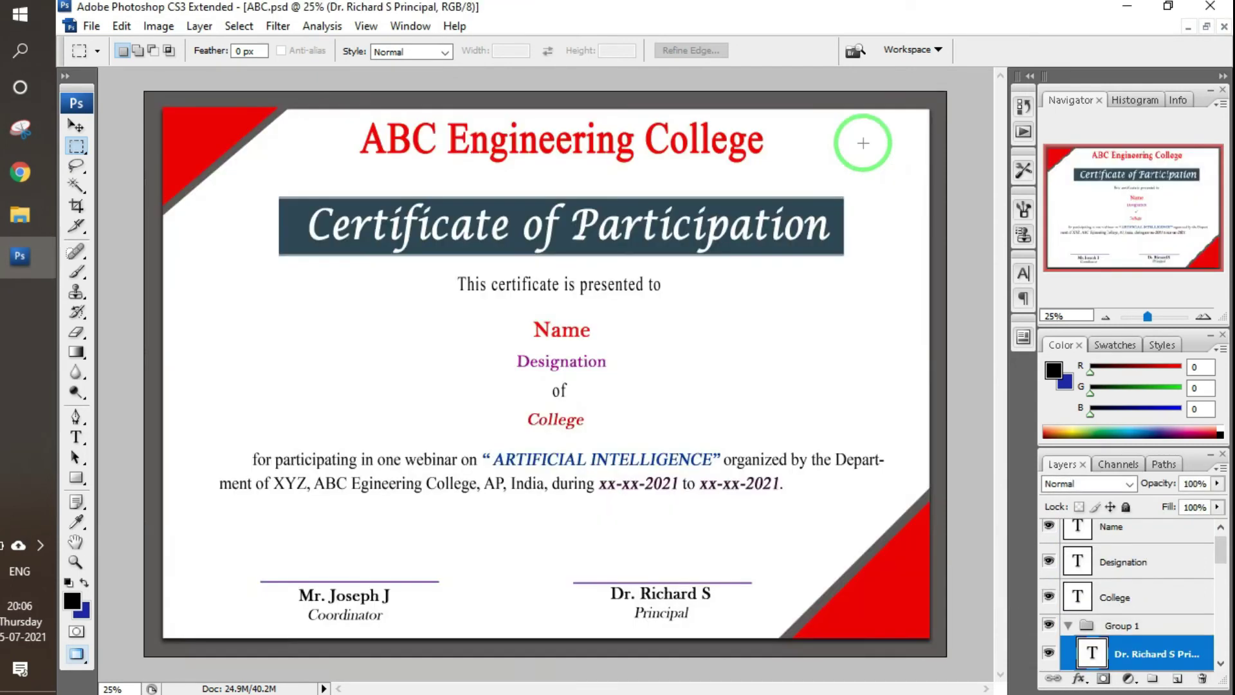
- Open the ABC Certificates JPEG subfolder, maximized, and select ABC_Data Set 1.jpg
{"action": "left_click", "coordinate": [1127, 7]}
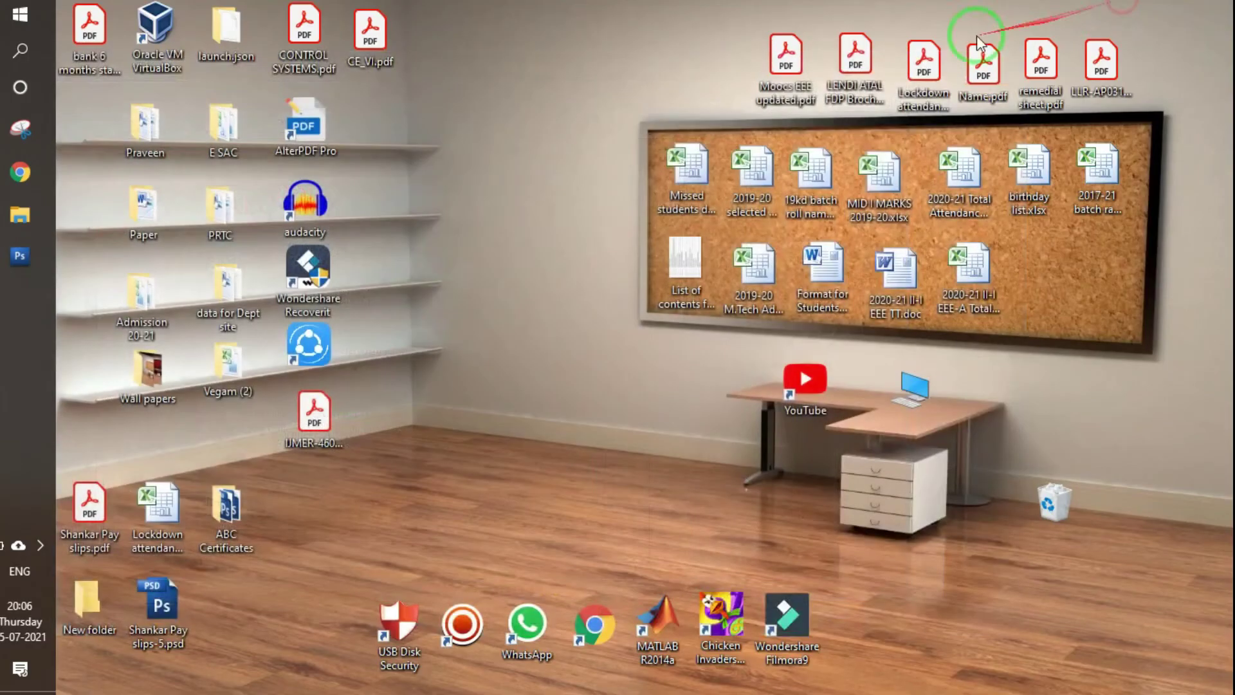
{"action": "left_click", "coordinate": [220, 524]}
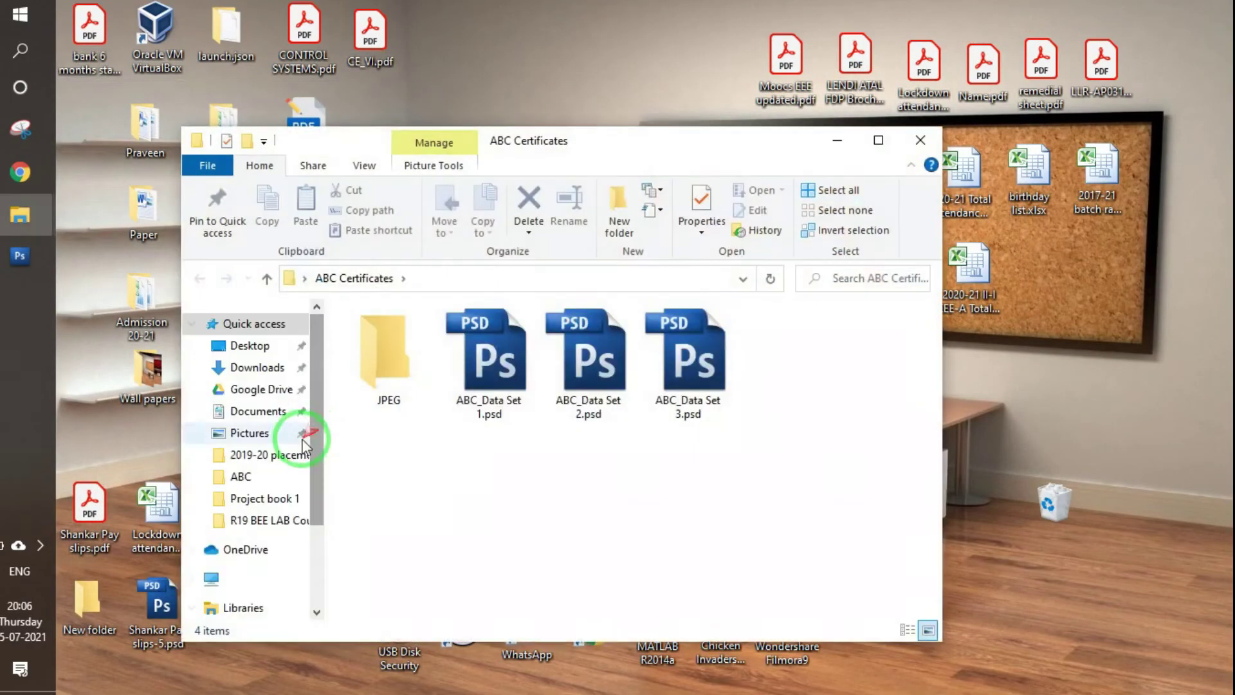
{"action": "double_click", "coordinate": [378, 354]}
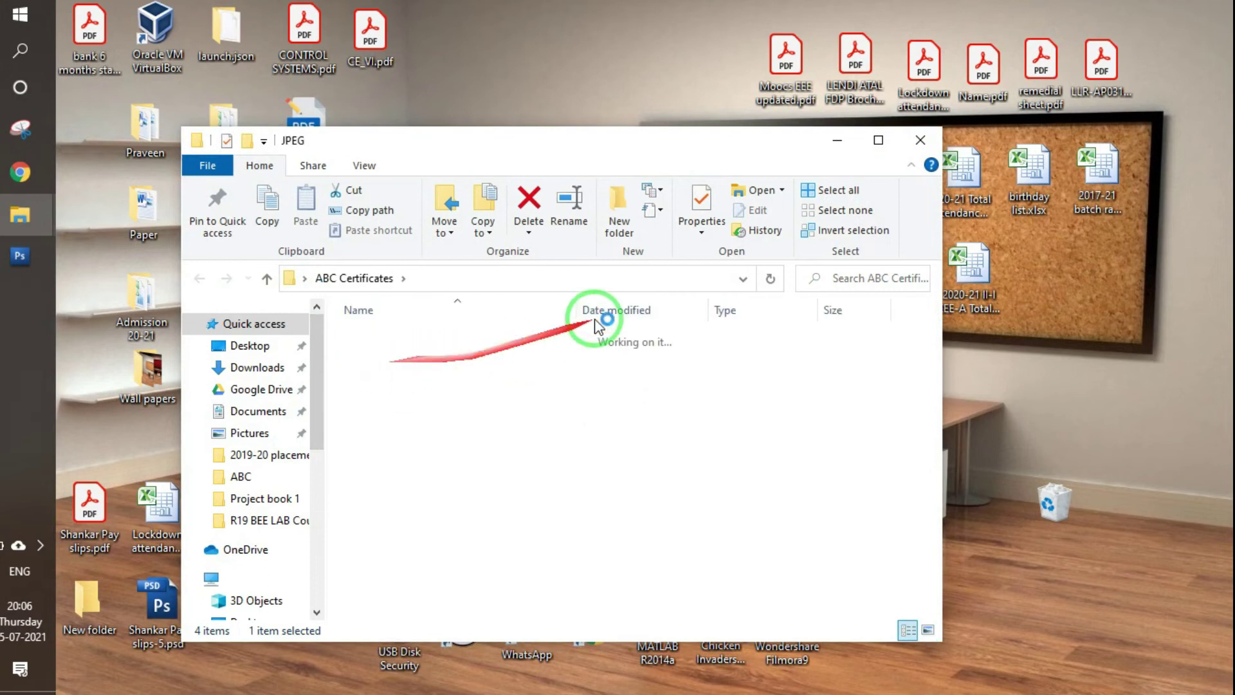
{"action": "left_click", "coordinate": [878, 139]}
{"action": "left_click", "coordinate": [243, 224]}
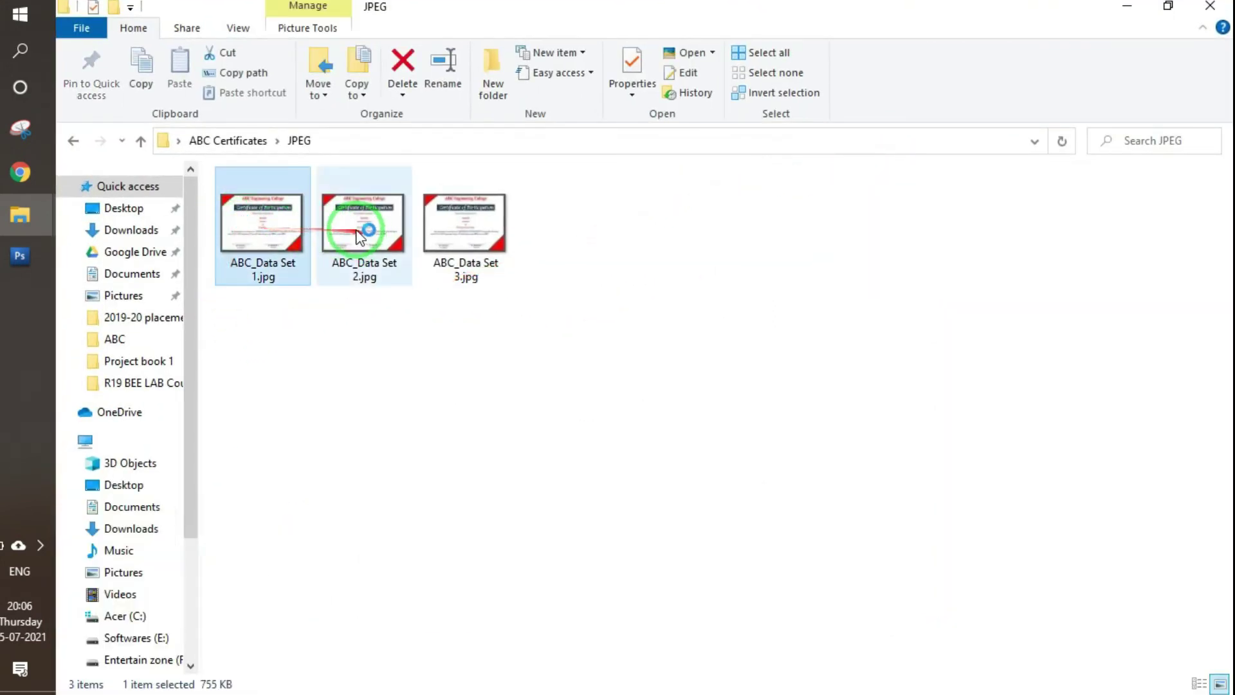
{"action": "double_click", "coordinate": [422, 285]}
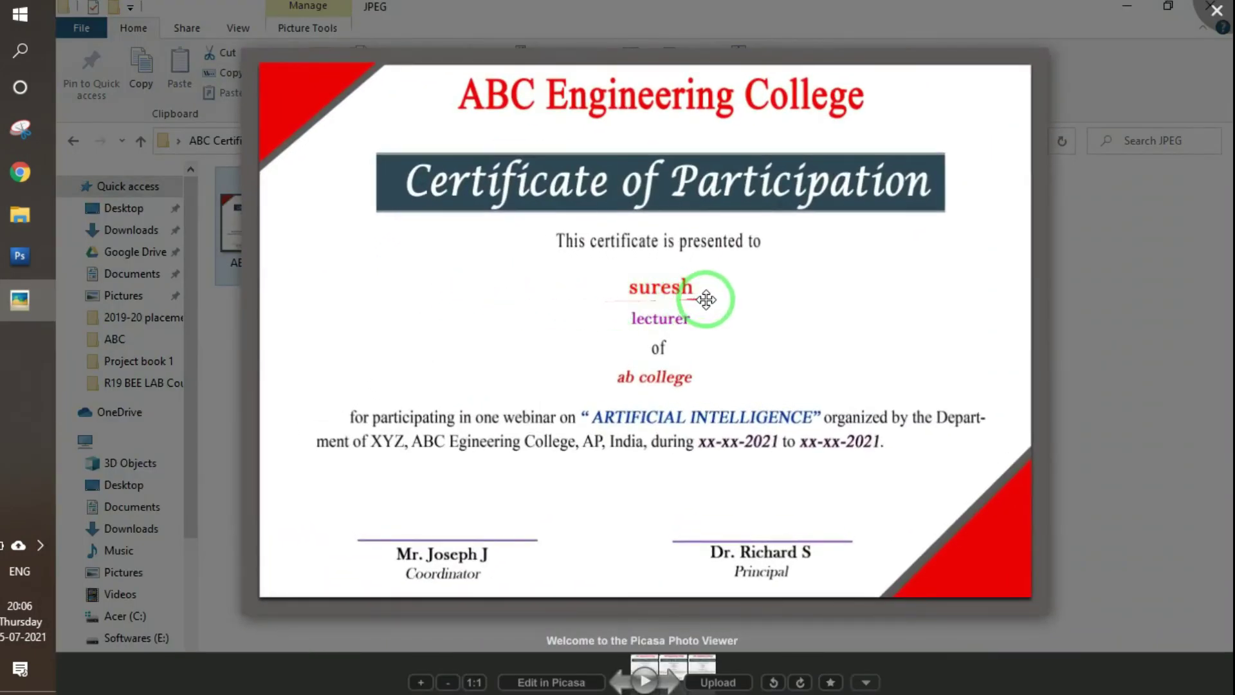
{"action": "scroll", "coordinate": [727, 309], "scroll_direction": "up", "scroll_amount": 1}
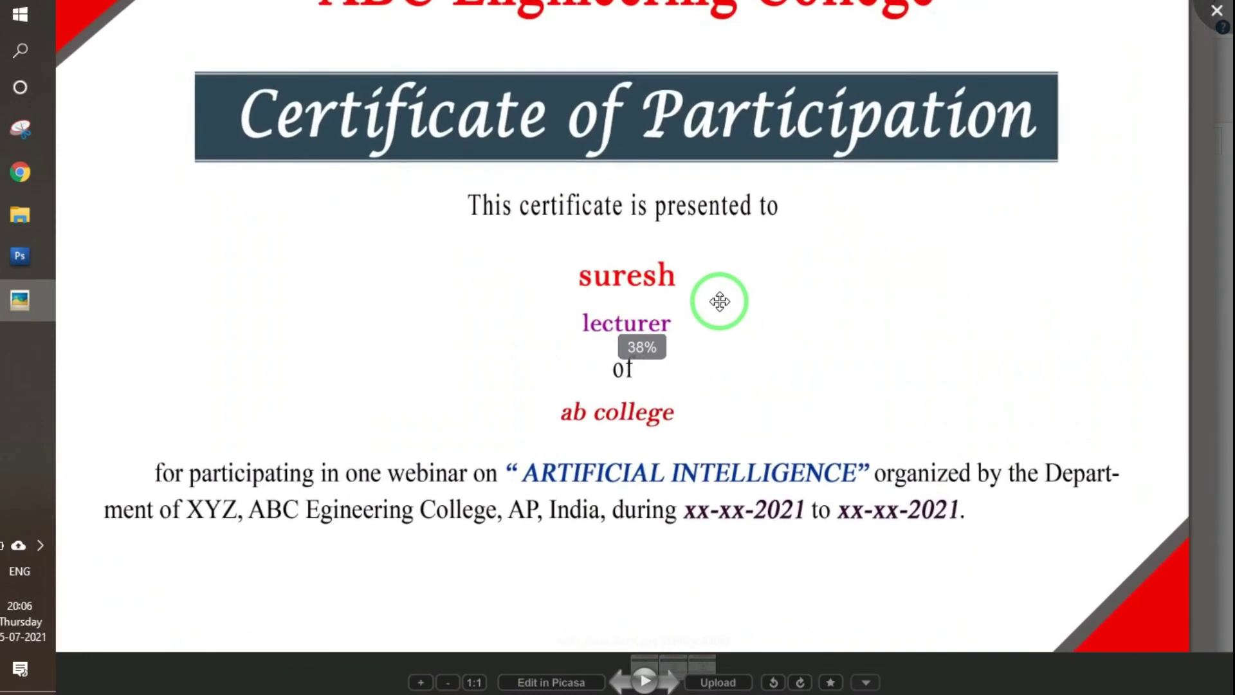
{"action": "scroll", "coordinate": [715, 295], "scroll_direction": "up", "scroll_amount": 2}
{"action": "scroll", "coordinate": [636, 281], "scroll_direction": "up", "scroll_amount": 3}
{"action": "scroll", "coordinate": [560, 271], "scroll_direction": "up", "scroll_amount": 1}
{"action": "scroll", "coordinate": [579, 326], "scroll_direction": "up", "scroll_amount": 1}
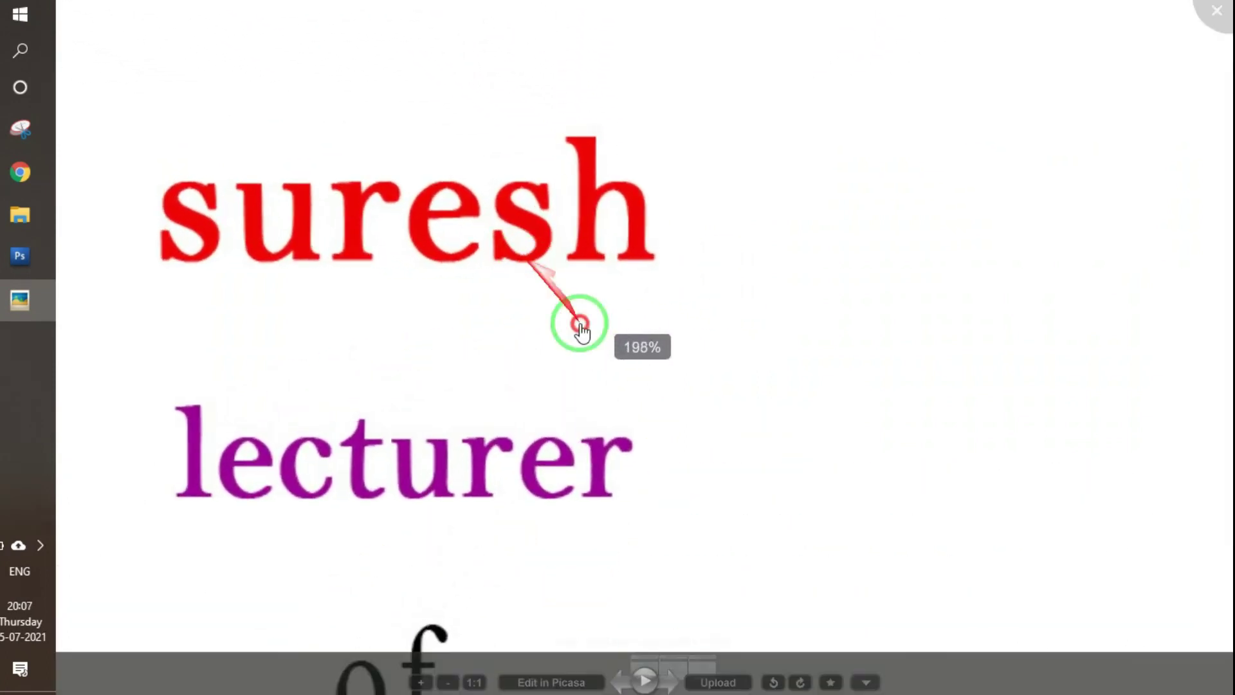
{"action": "scroll", "coordinate": [716, 367], "scroll_direction": "up", "scroll_amount": 2}
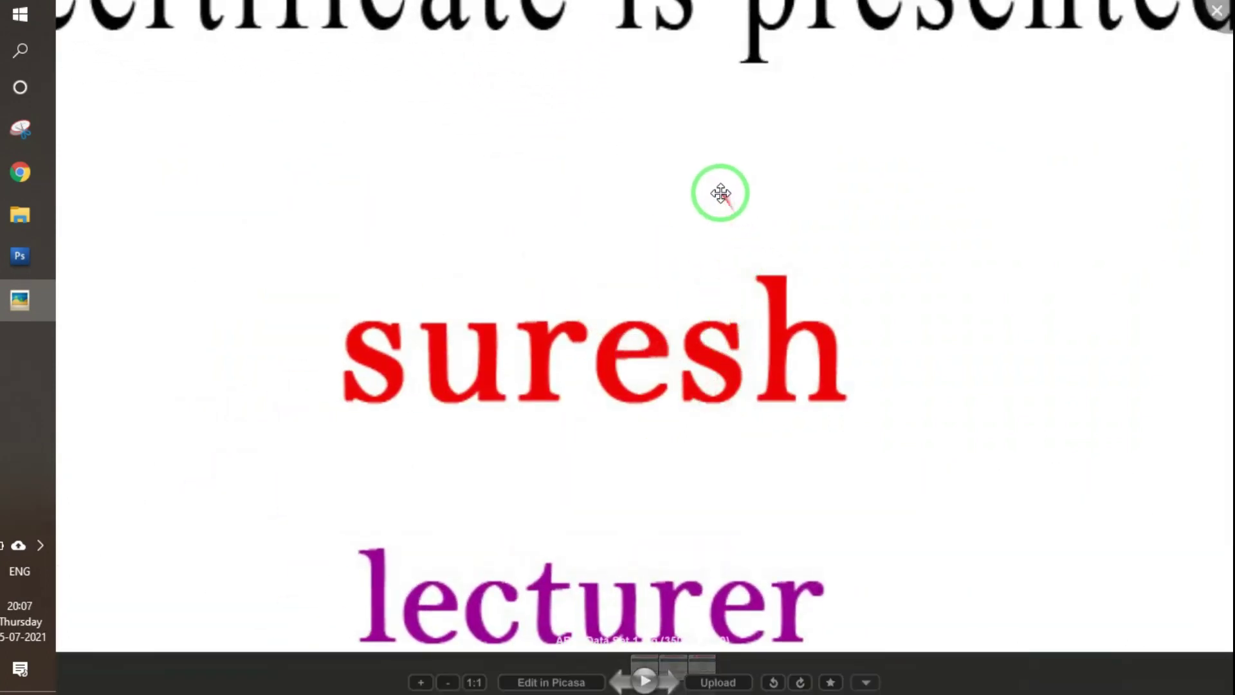
{"action": "left_click_drag", "start_coordinate": [717, 193], "coordinate": [761, 492]}
{"action": "left_click_drag", "start_coordinate": [683, 291], "coordinate": [798, 637]}
{"action": "scroll", "coordinate": [777, 234], "scroll_direction": "down", "scroll_amount": 2}
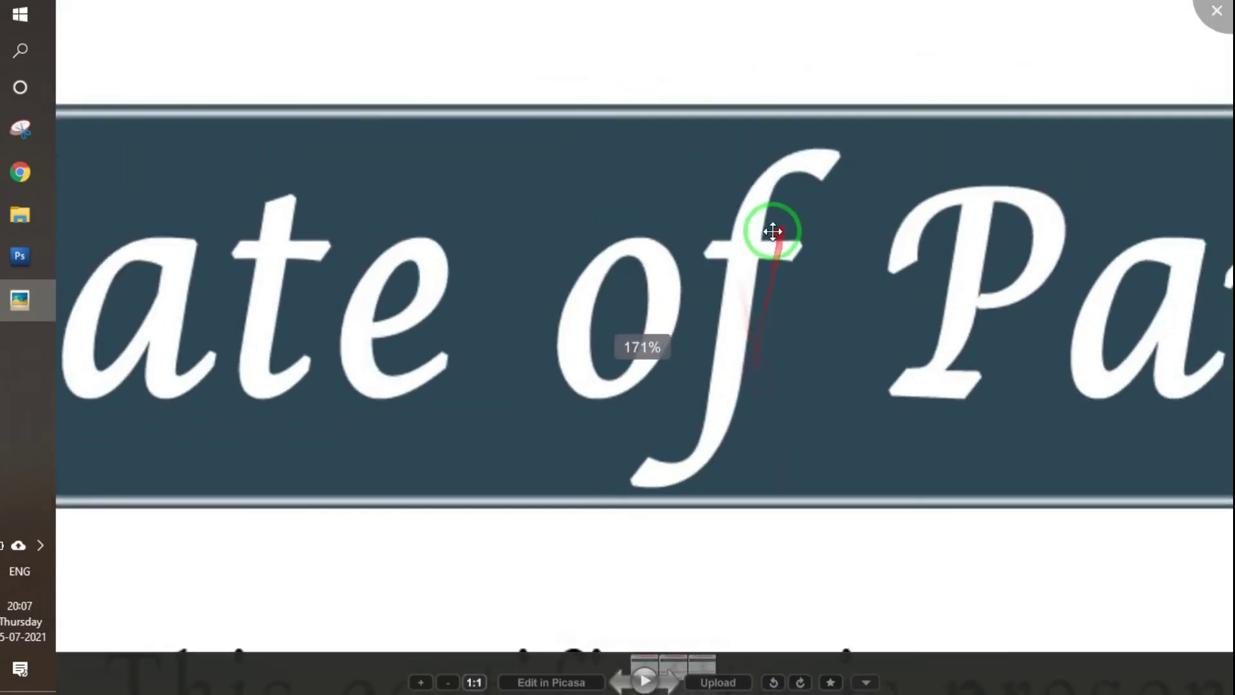
{"action": "scroll", "coordinate": [780, 248], "scroll_direction": "down", "scroll_amount": 1}
{"action": "scroll", "coordinate": [784, 269], "scroll_direction": "down", "scroll_amount": 1}
{"action": "scroll", "coordinate": [791, 283], "scroll_direction": "down", "scroll_amount": 1}
{"action": "scroll", "coordinate": [855, 405], "scroll_direction": "down", "scroll_amount": 1}
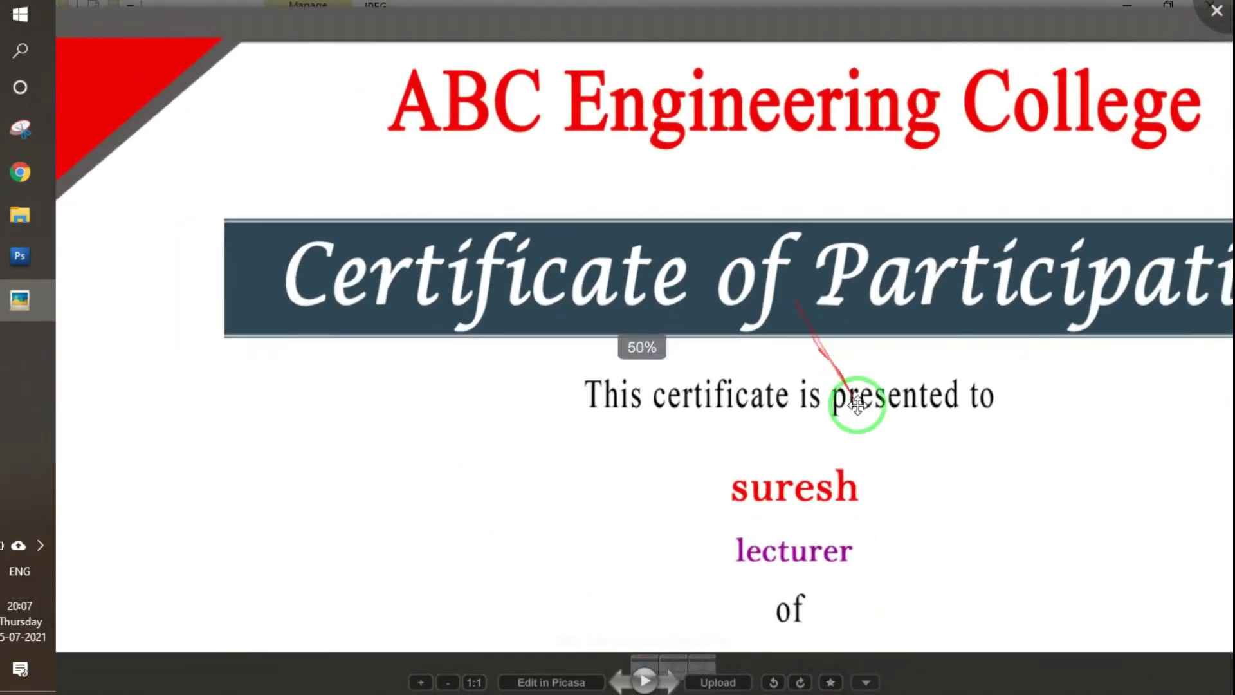
{"action": "scroll", "coordinate": [689, 248], "scroll_direction": "down", "scroll_amount": 1}
{"action": "scroll", "coordinate": [694, 264], "scroll_direction": "down", "scroll_amount": 3}
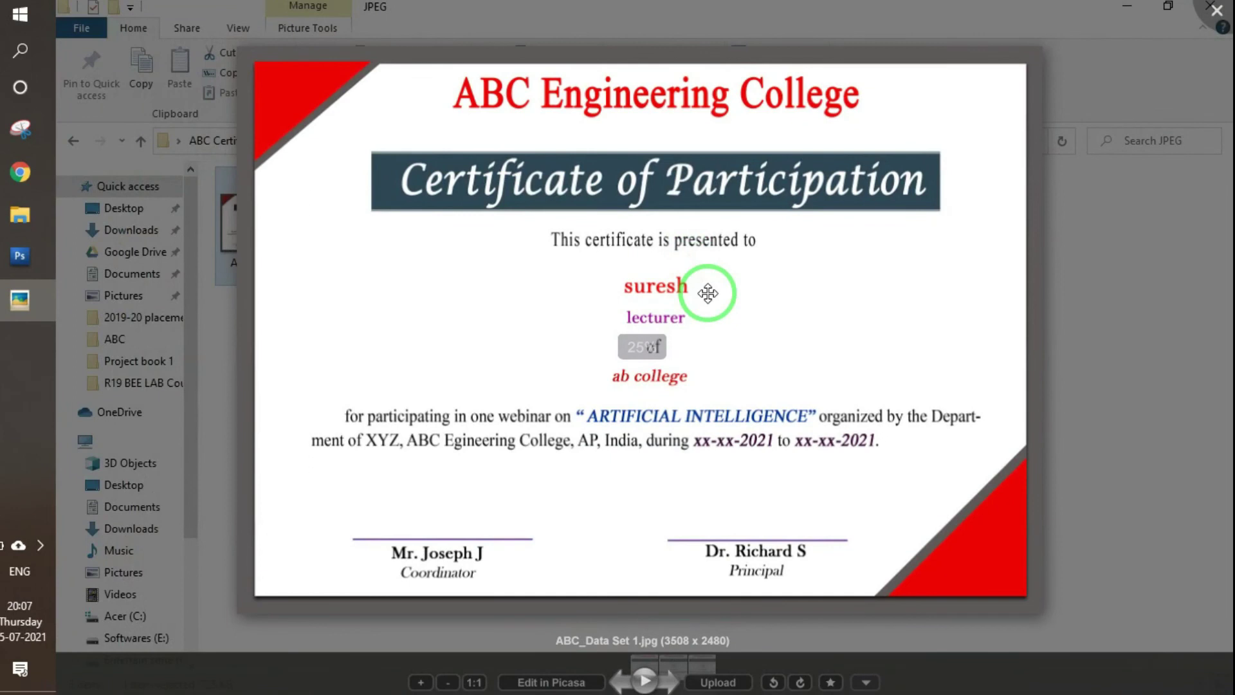
{"action": "key", "text": "Right"}
{"action": "key", "text": "Right"}
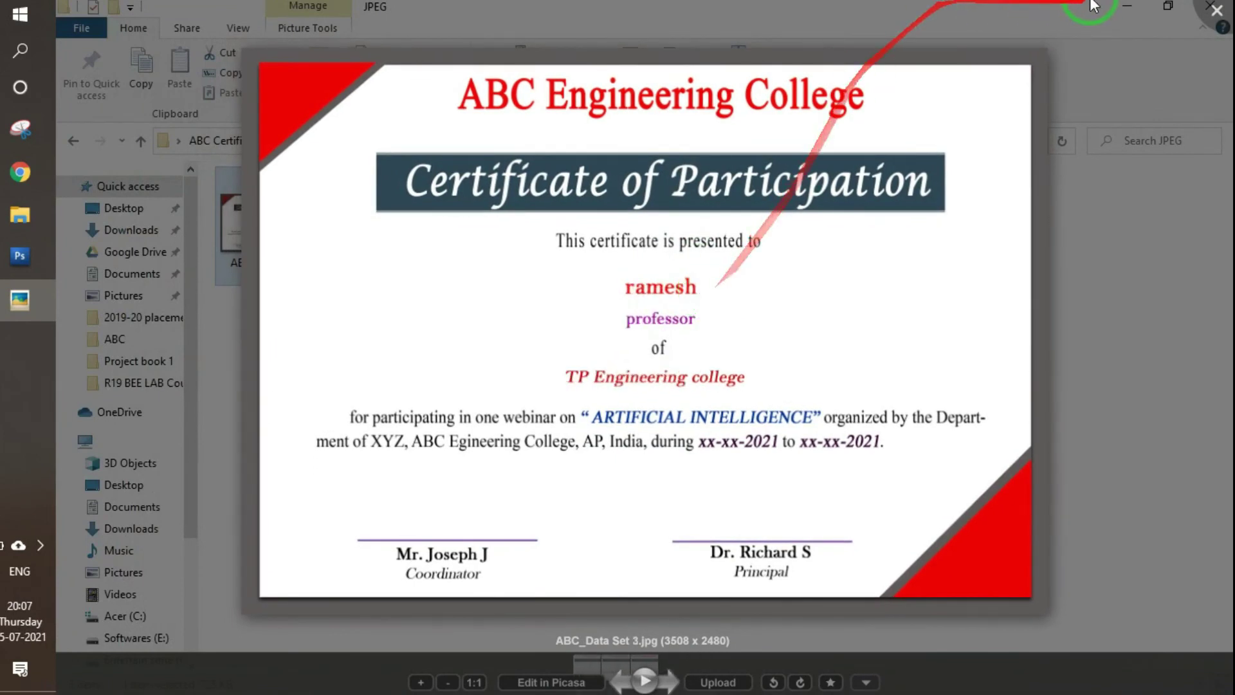
{"action": "left_click", "coordinate": [1215, 10]}
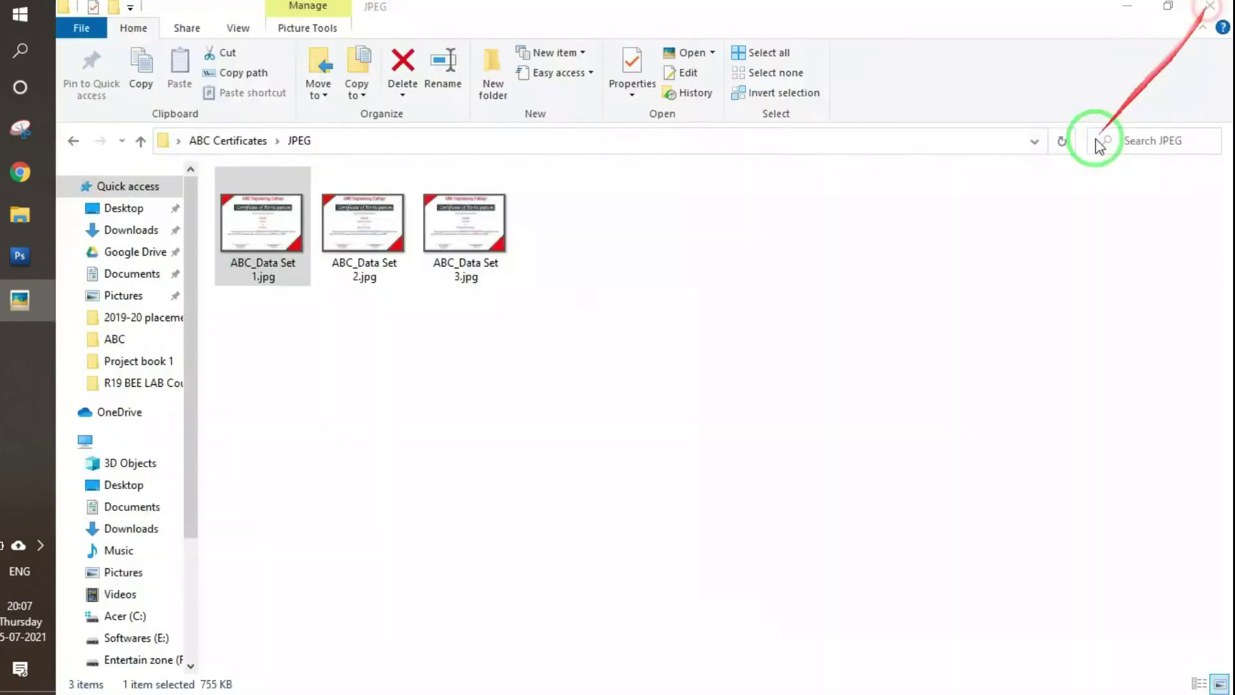
- Batch-rename all three certificate JPEGs to ABC, giving ABC (1).jpg, ABC (2).jpg and ABC (3).jpg
{"action": "left_click", "coordinate": [303, 380]}
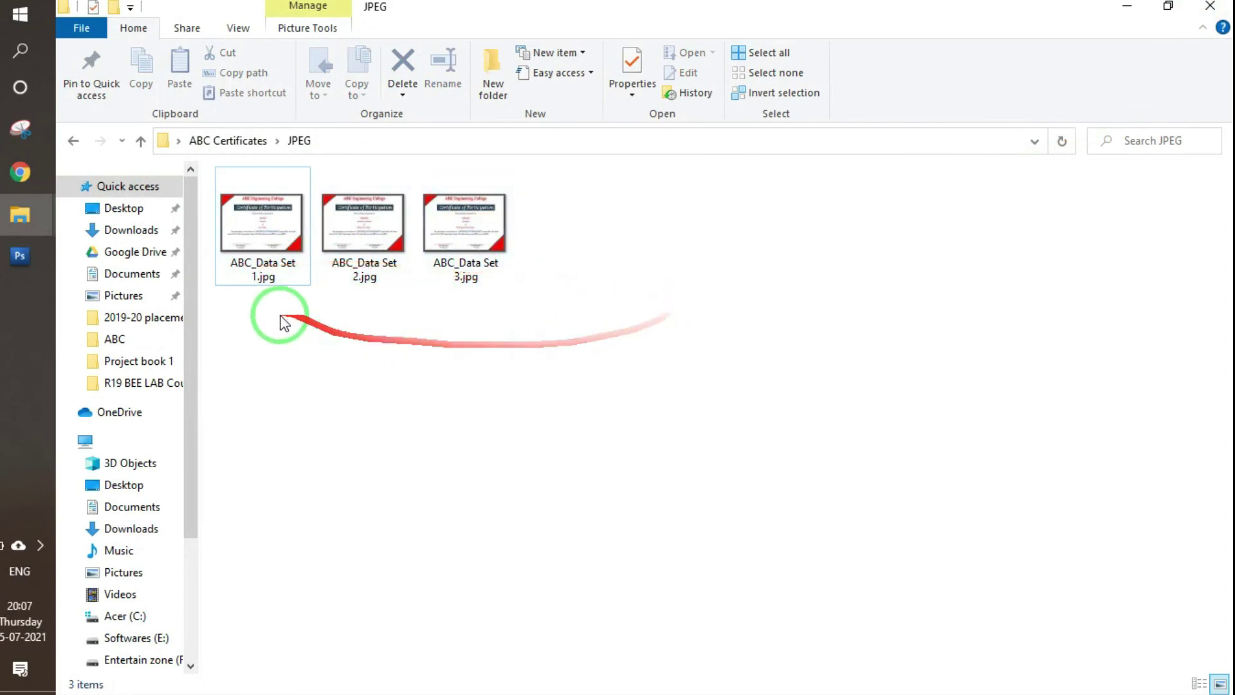
{"action": "left_click_drag", "start_coordinate": [255, 319], "coordinate": [595, 256]}
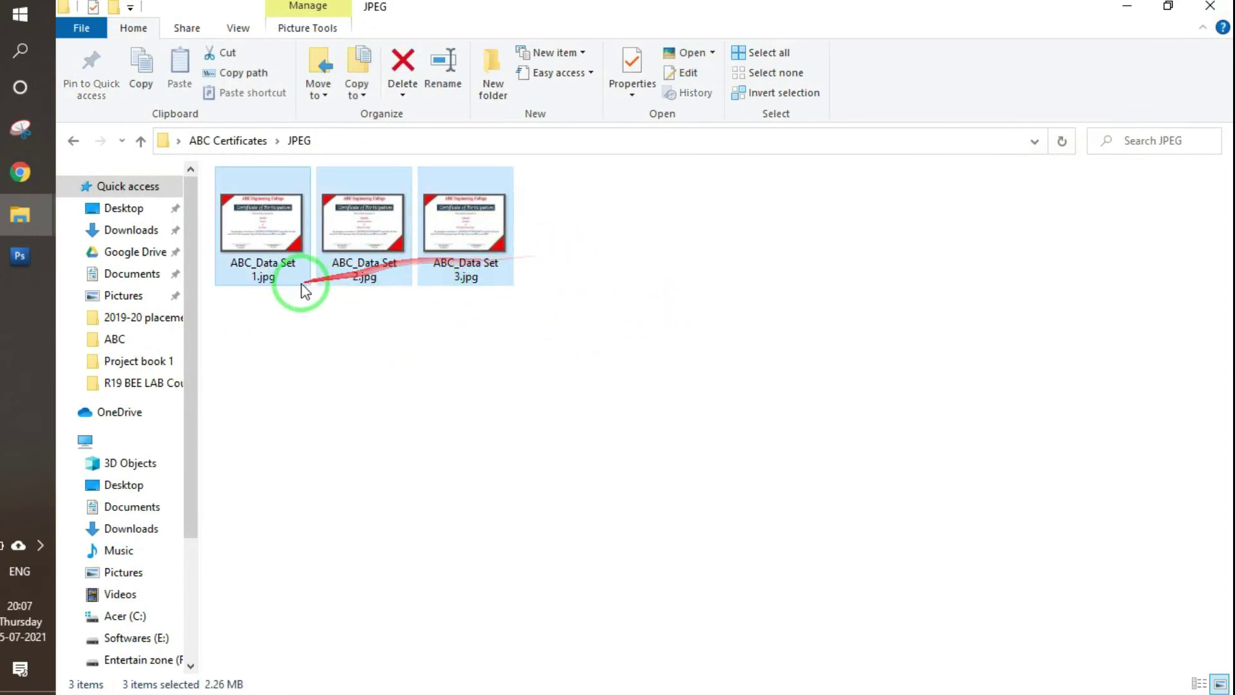
{"action": "right_click", "coordinate": [274, 274]}
{"action": "left_click", "coordinate": [355, 651]}
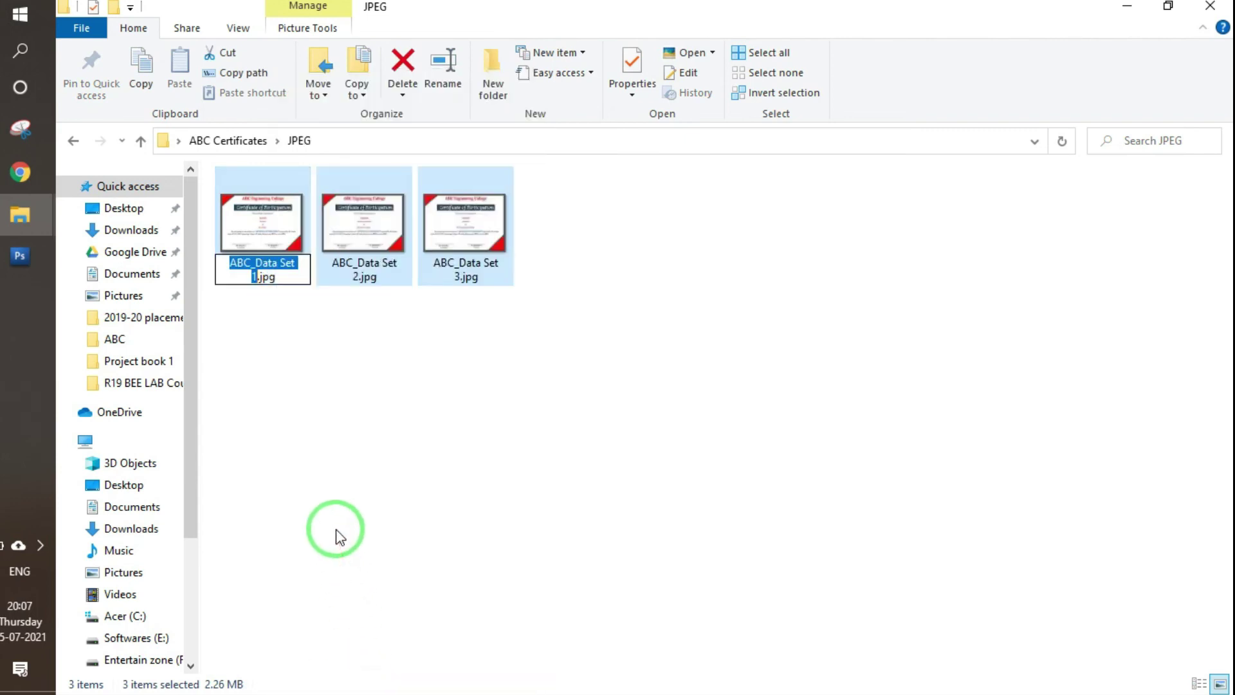
{"action": "type", "text": "ABC"}
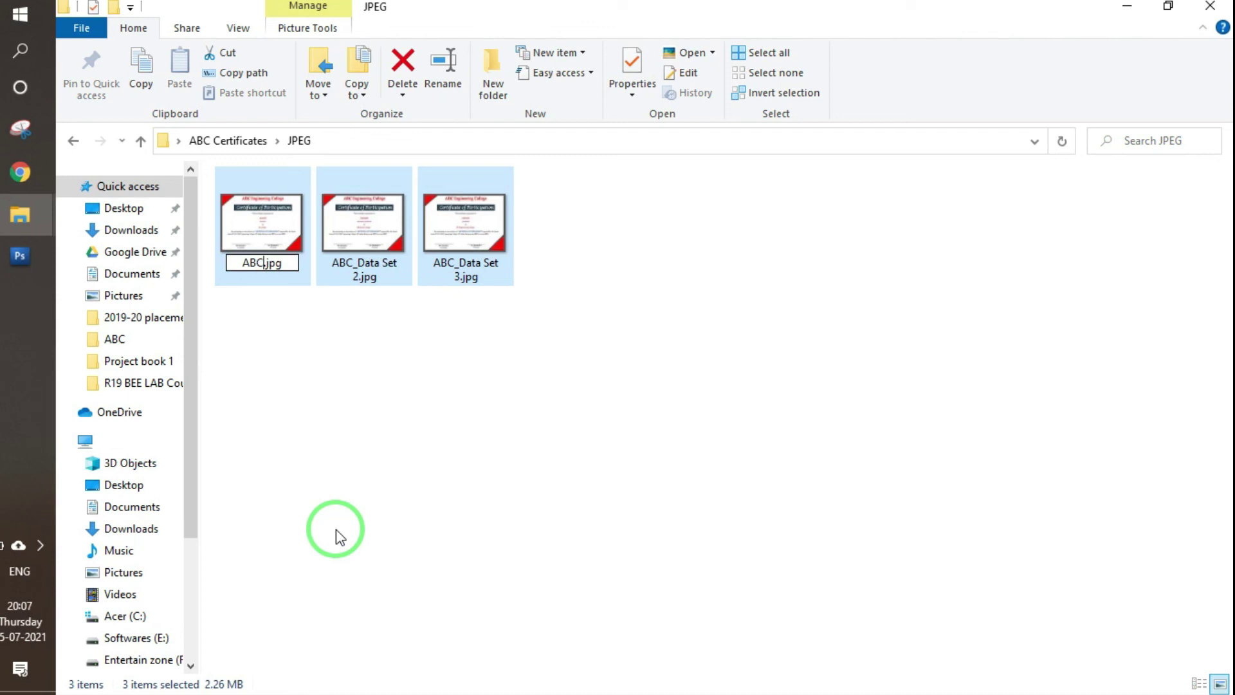
{"action": "key", "text": "Return"}
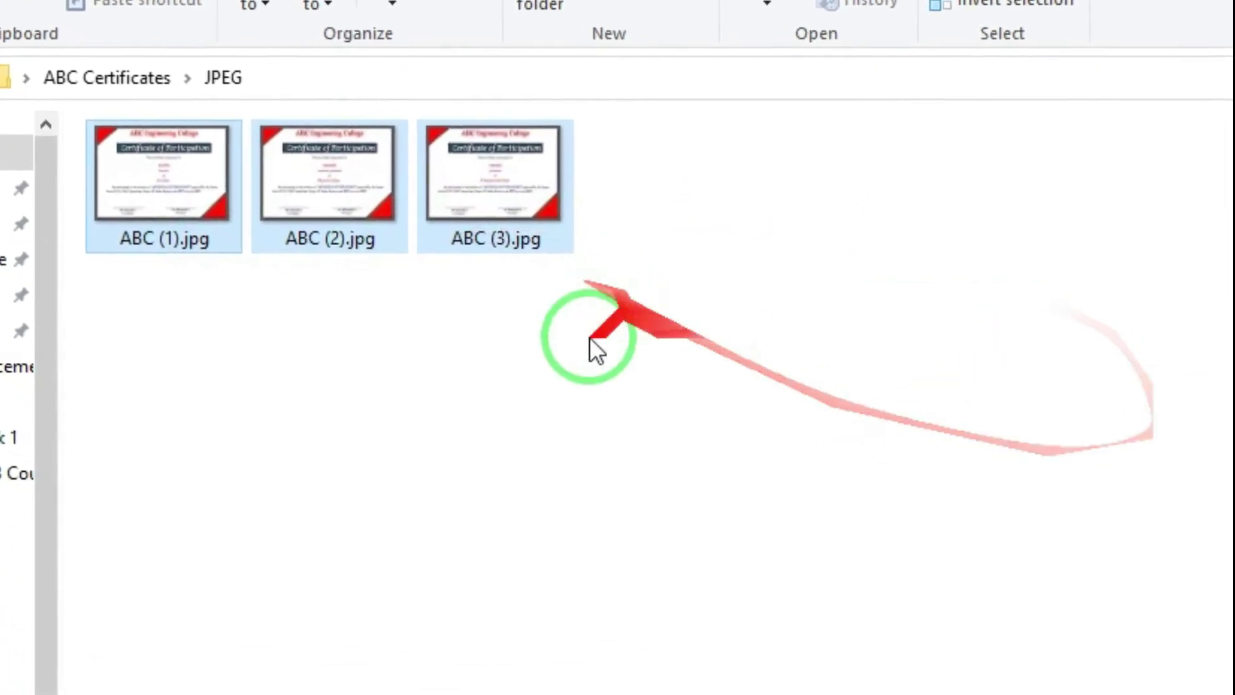
{"action": "left_click", "coordinate": [429, 333]}
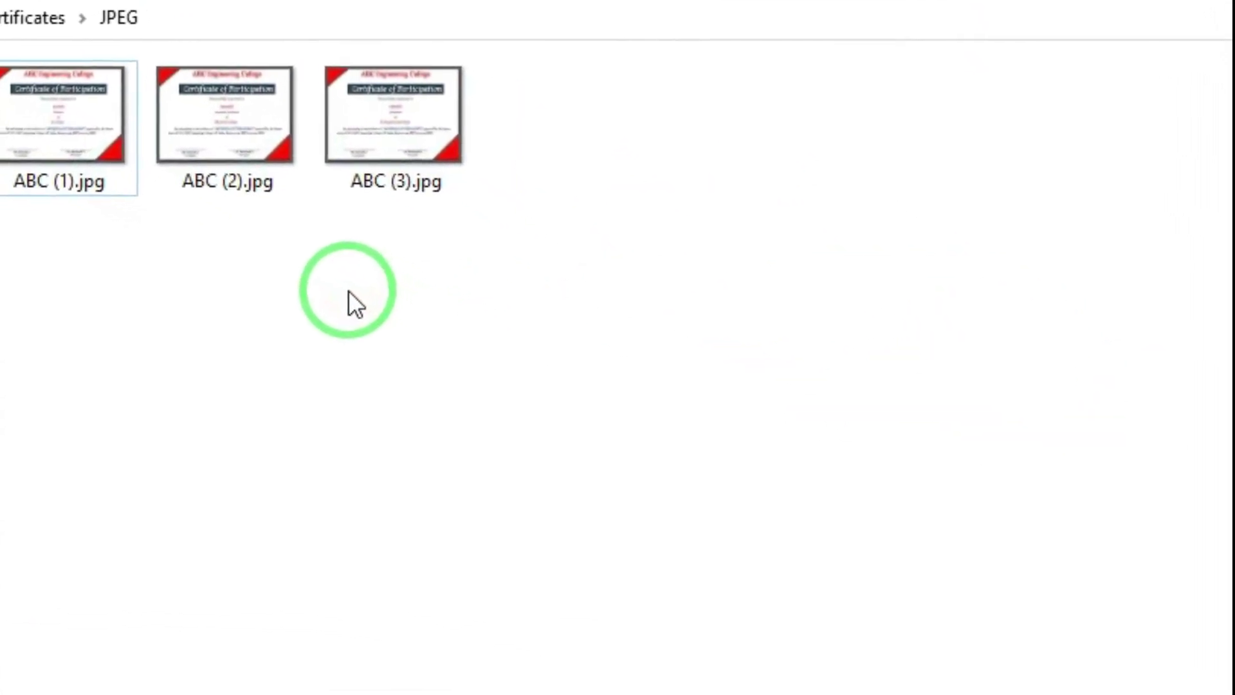